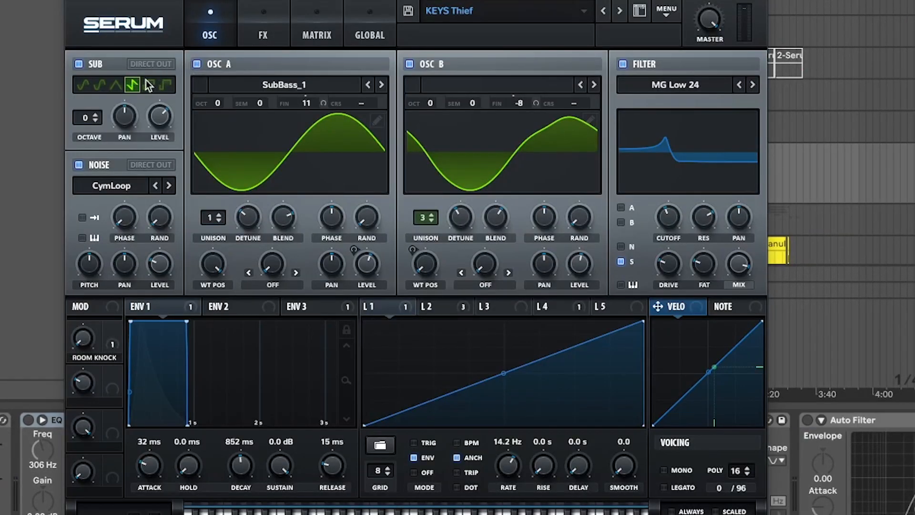
left_click(520, 88)
left_click(519, 84)
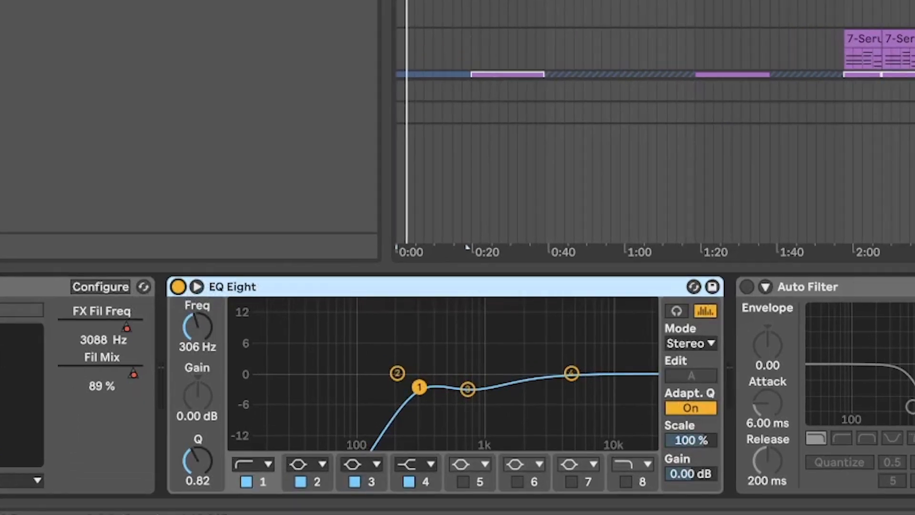
Play the SY Thieves part and compare its sound with EQ Eight bypassed and active
left_click(302, 236)
key("space")
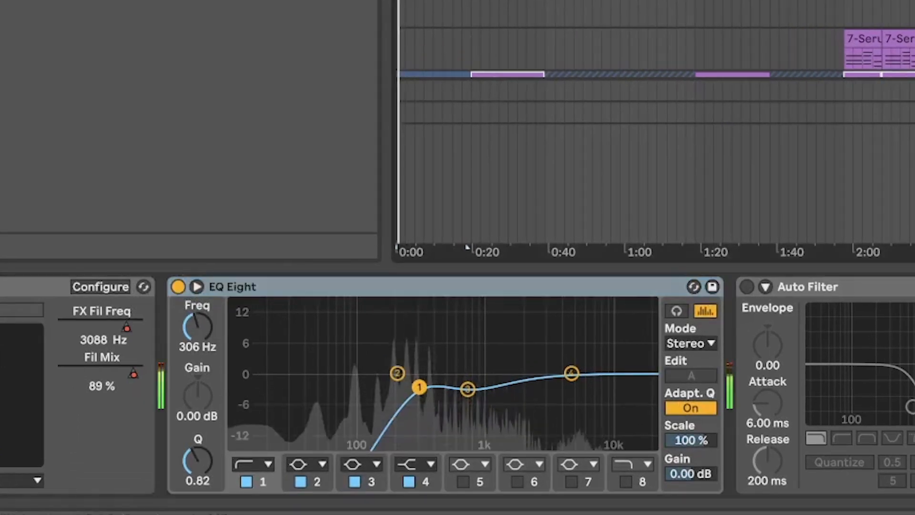
left_click(175, 287)
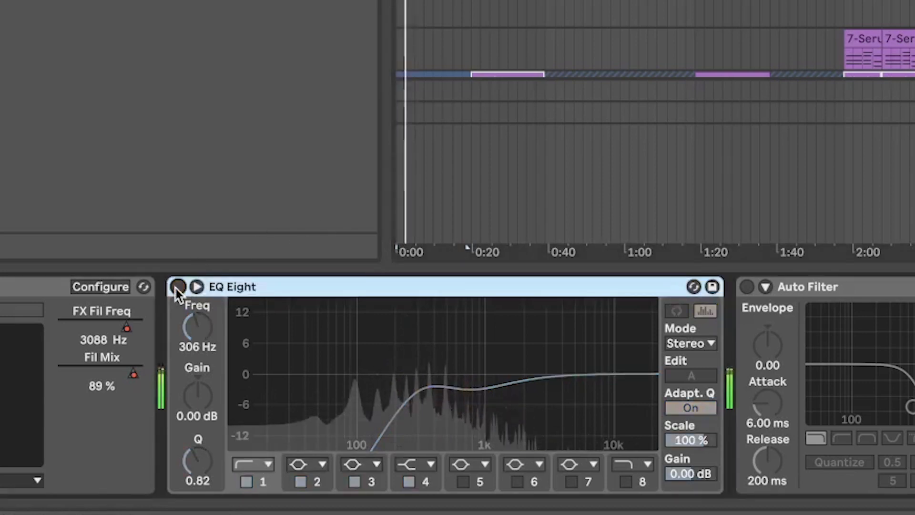
left_click(174, 286)
left_click(175, 286)
left_click(175, 286)
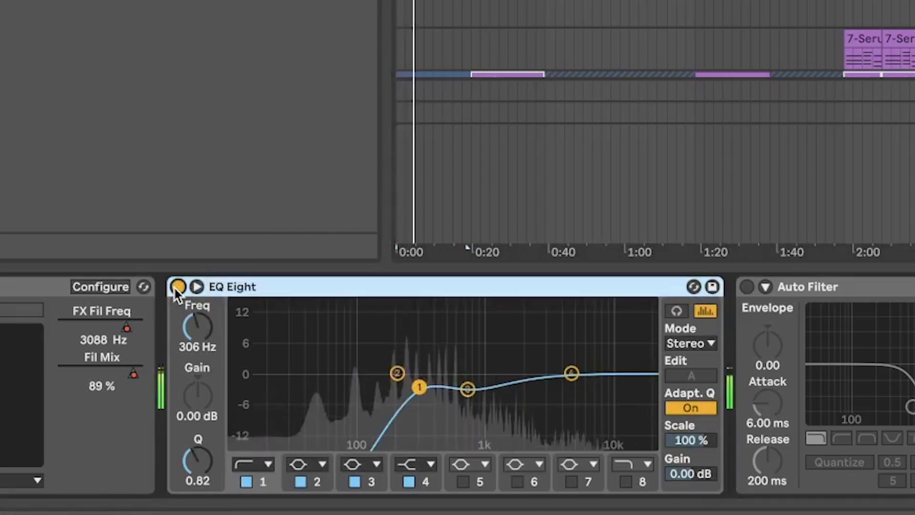
left_click(174, 286)
left_click(175, 287)
left_click(174, 287)
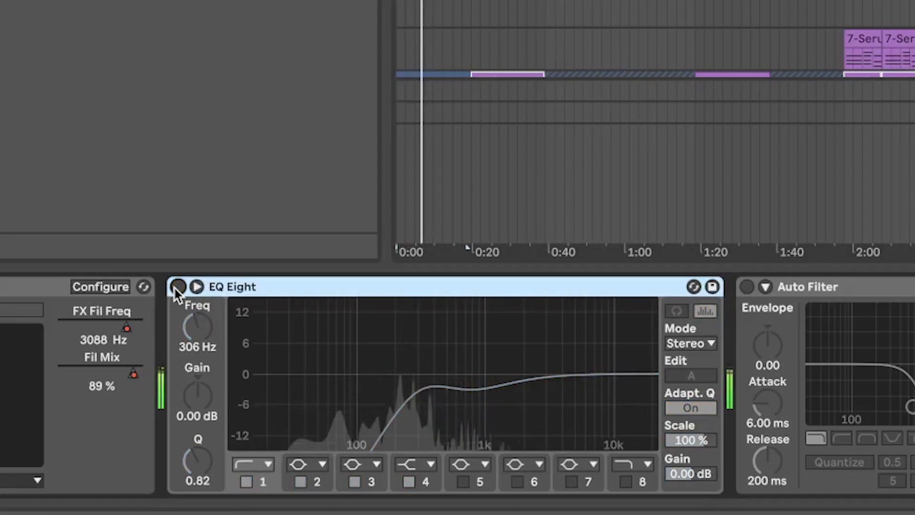
left_click(175, 286)
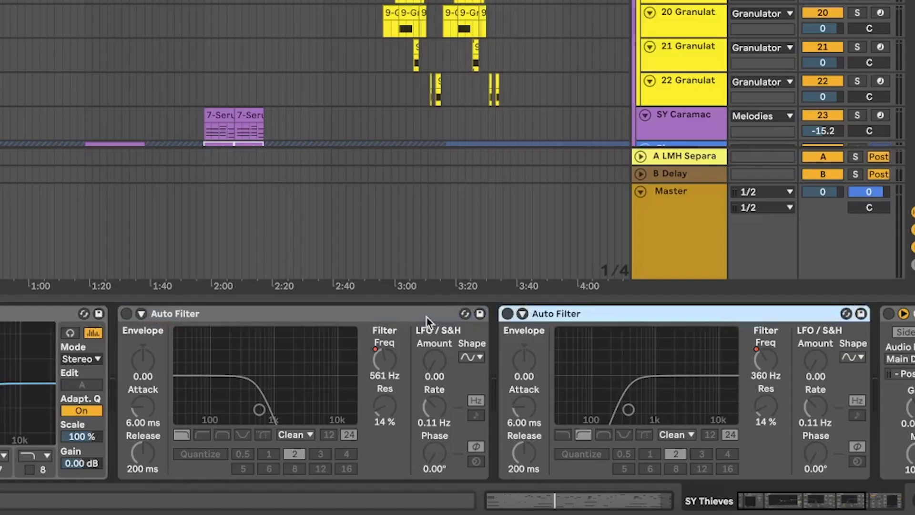
Turn on both Auto Filter devices on the SY Thieves track and check the compressor's sidechain source
left_click(624, 358)
key("0")
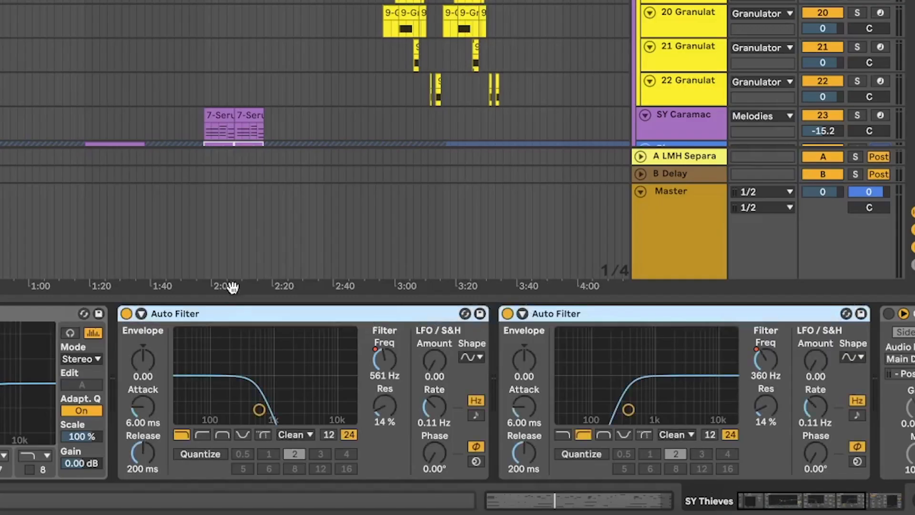
left_click(554, 3)
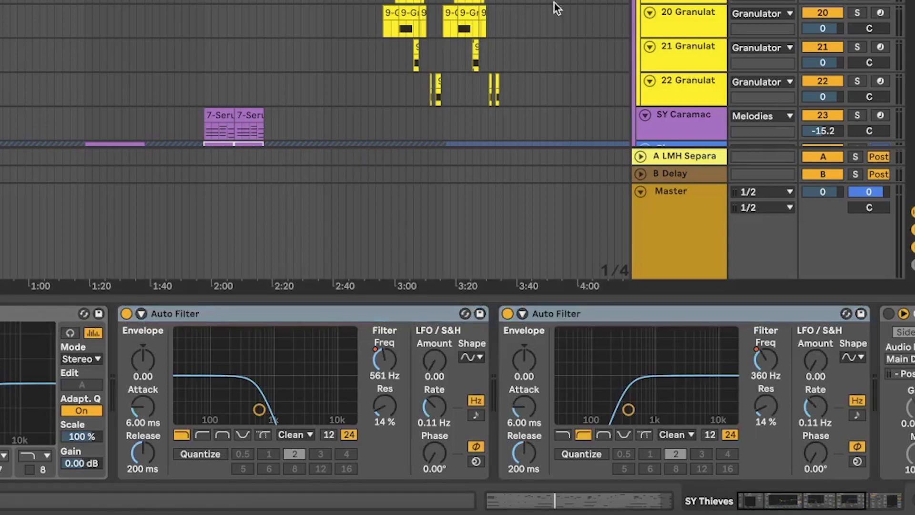
scroll(479, 73, "up", 5)
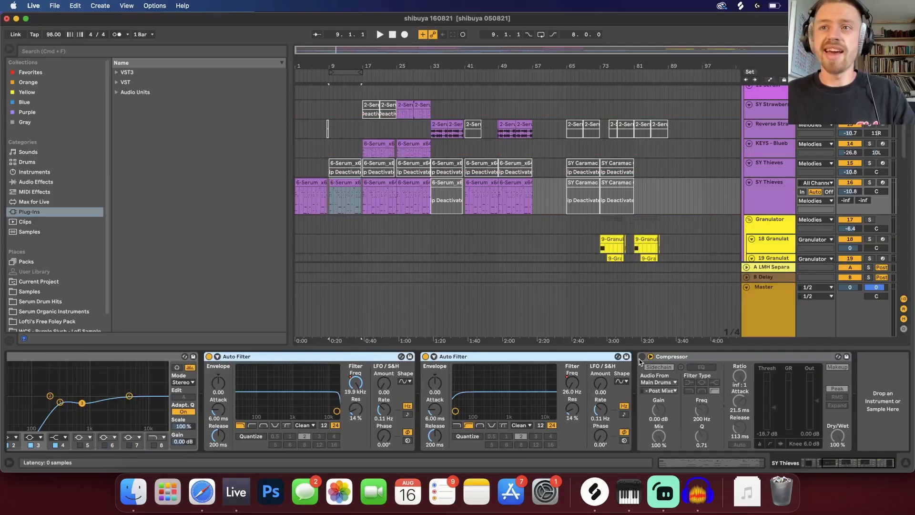
left_click(661, 383)
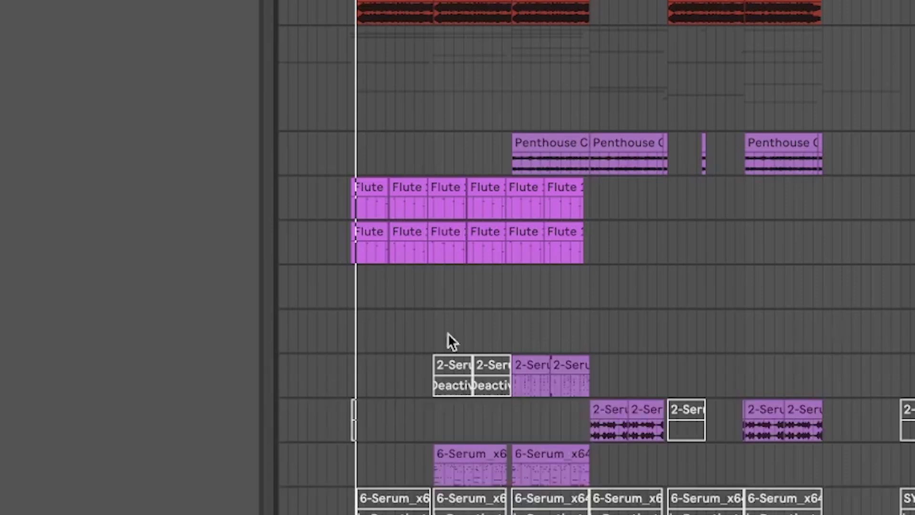
Open the Flute track's Omnisphere instrument and inspect layer B and the effects of the Enchanted Flute patch
left_click(359, 181)
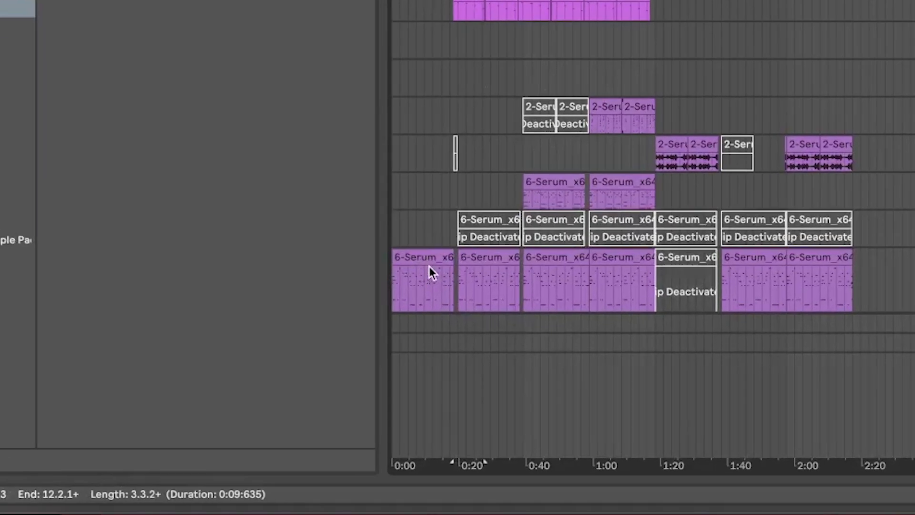
left_click(317, 343)
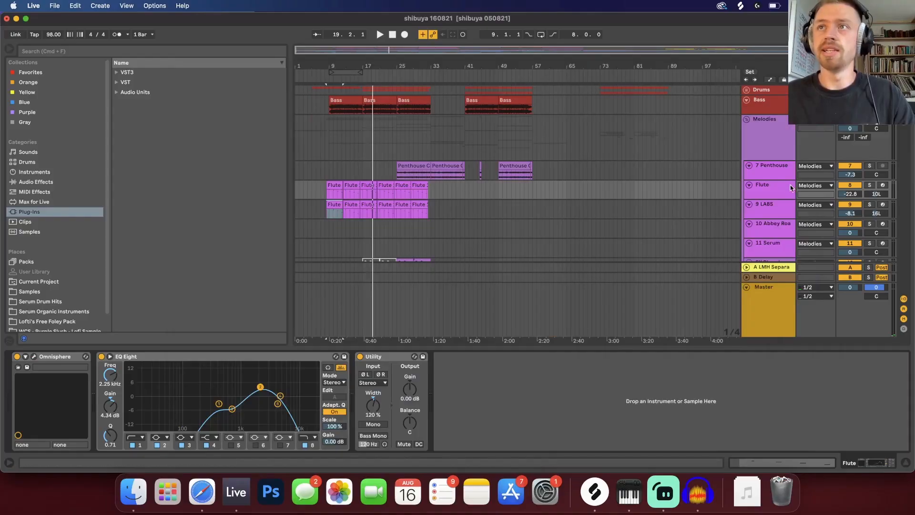
left_click(791, 188)
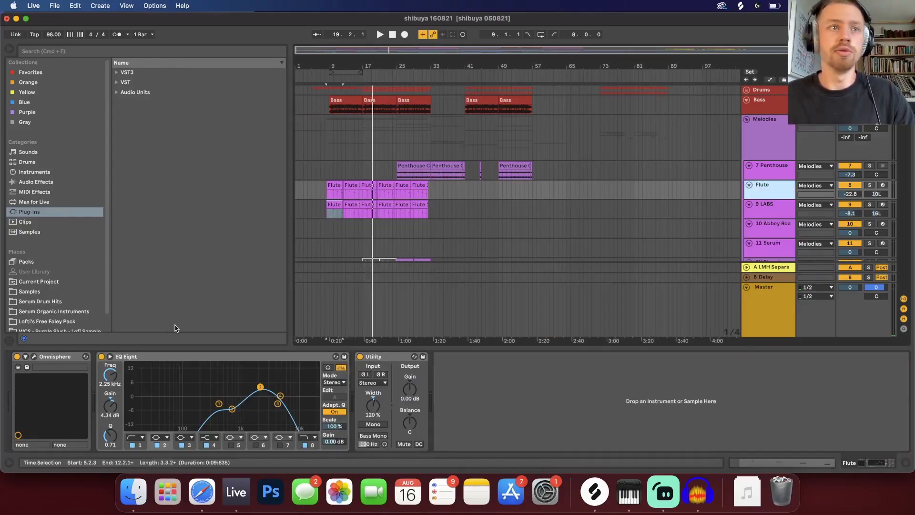
left_click(33, 357)
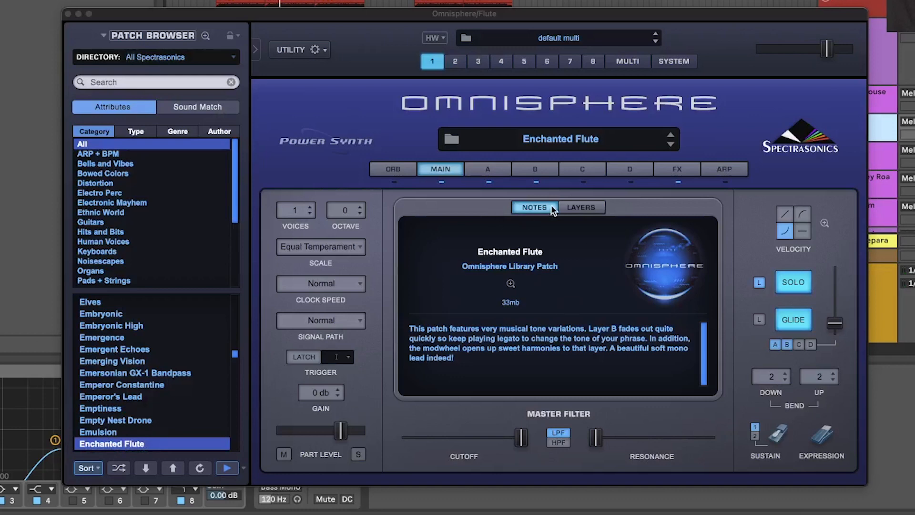
left_click(523, 172)
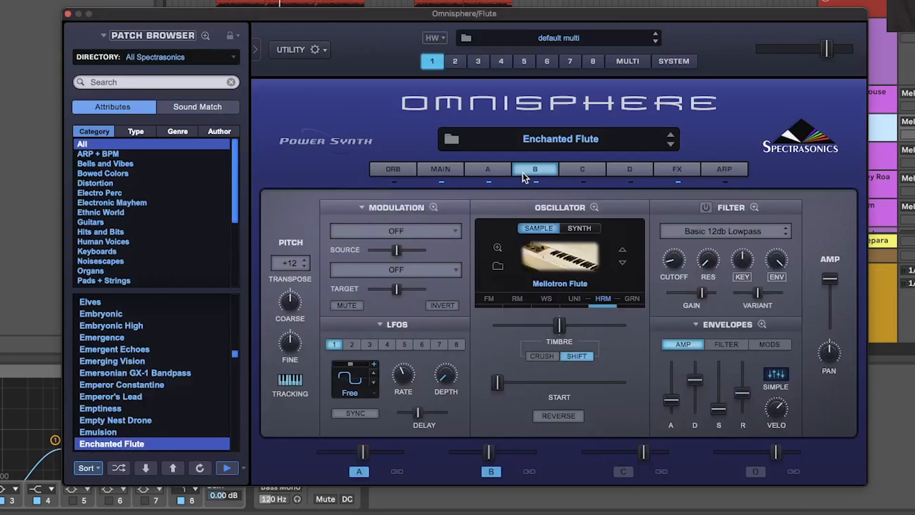
left_click(671, 168)
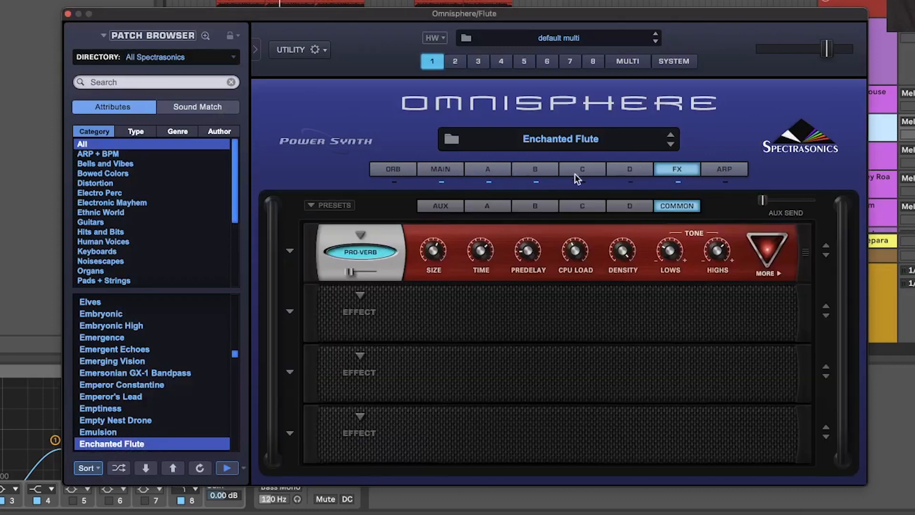
left_click(562, 173)
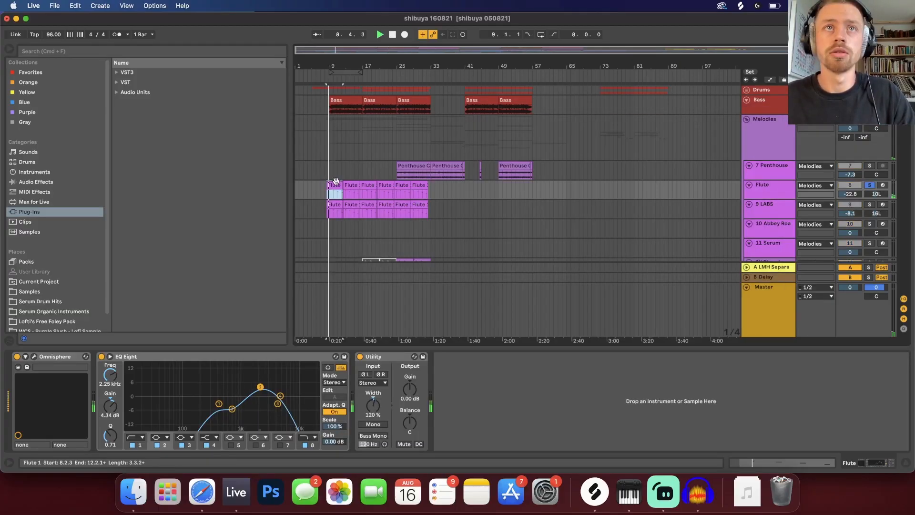
Listen to the first Flute clip in solo with its effects active
left_click(227, 112)
key("space")
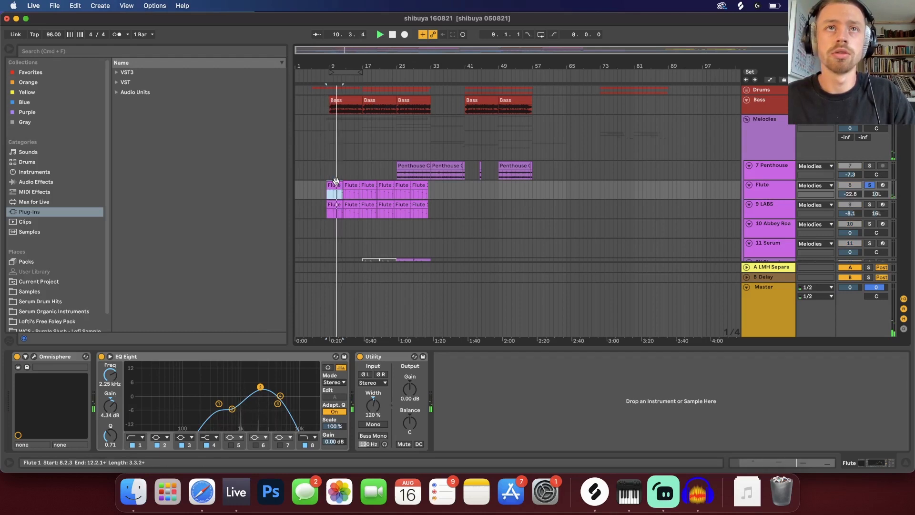
key("space")
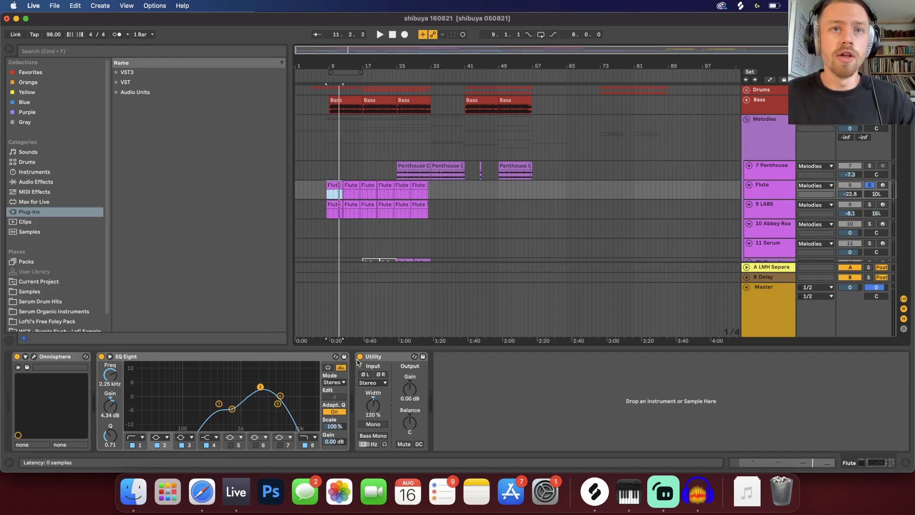
Compare the first Flute clip's playback with EQ Eight and Utility both bypassed and both active
left_click(310, 358)
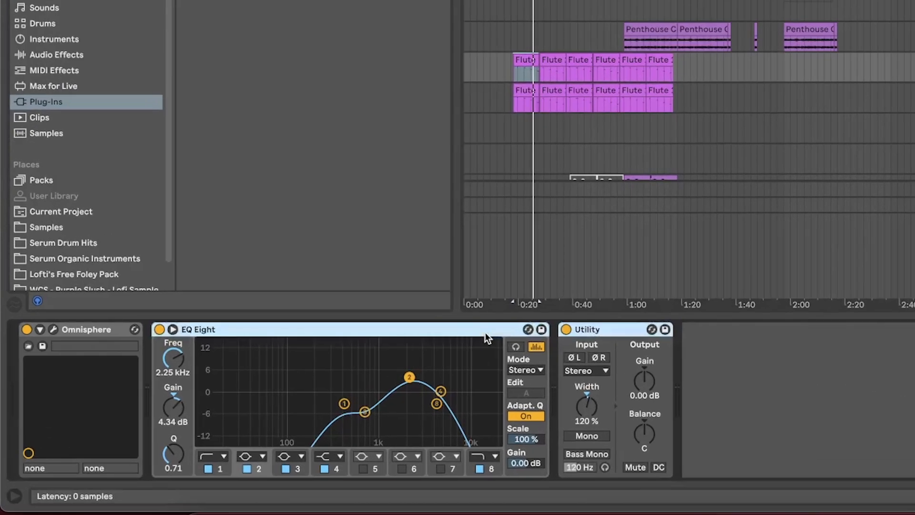
key("0")
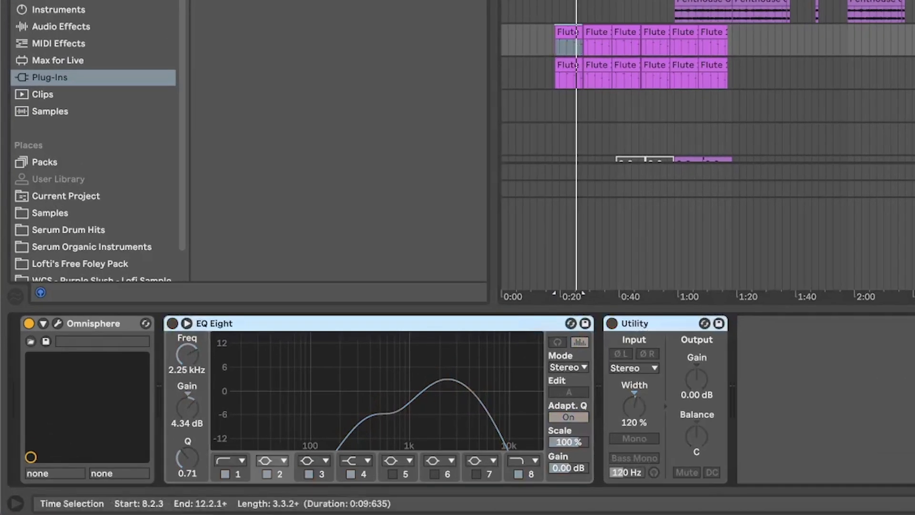
left_click_drag(563, 1, 563, 25)
left_click(541, 46)
key("space")
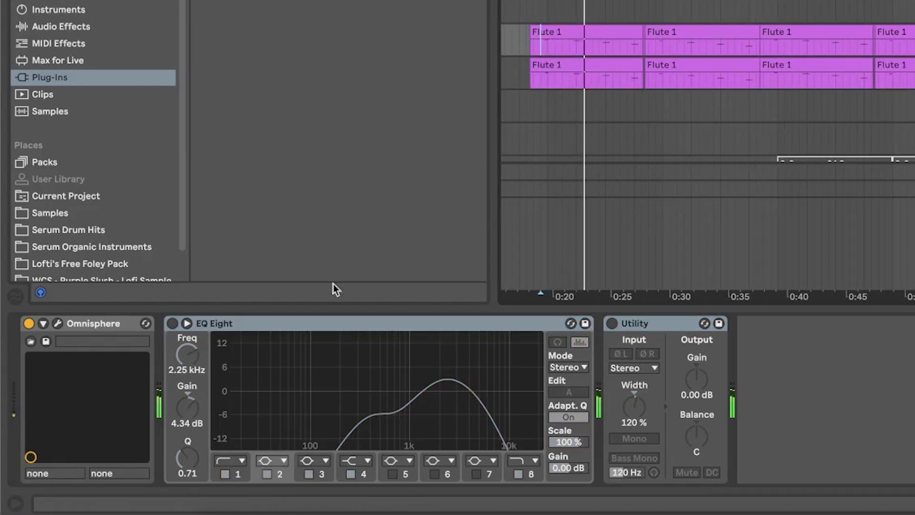
left_click(174, 324)
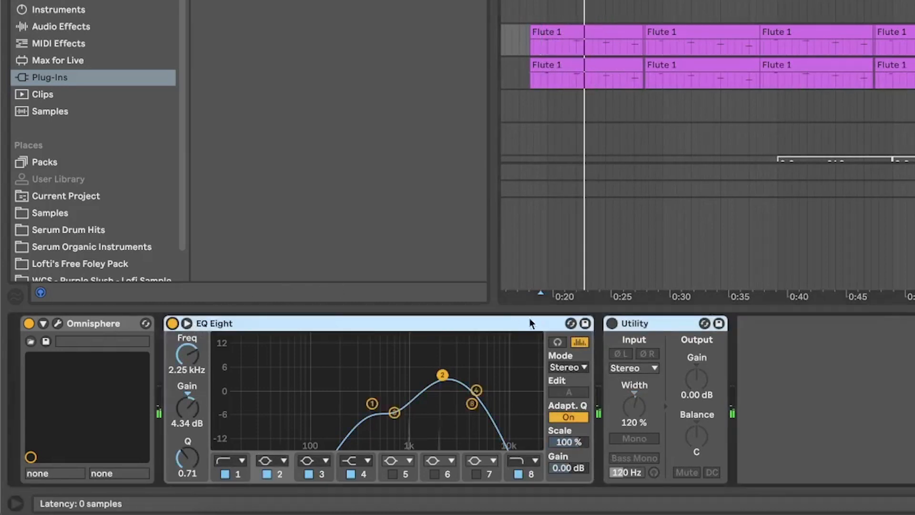
left_click(612, 325)
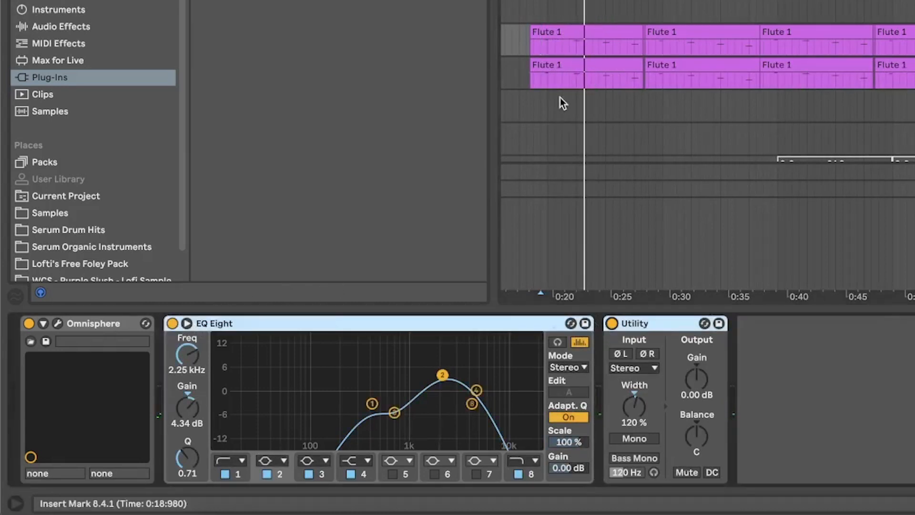
left_click(543, 48)
key("space")
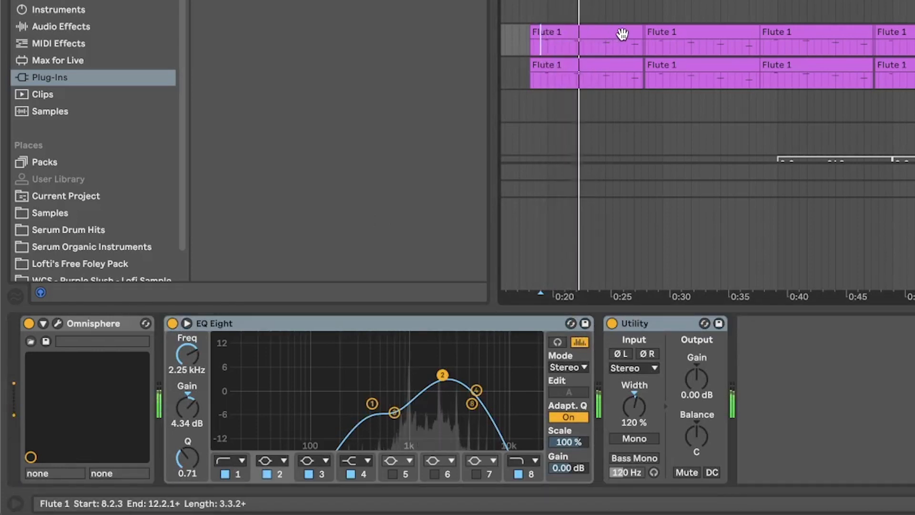
key("space")
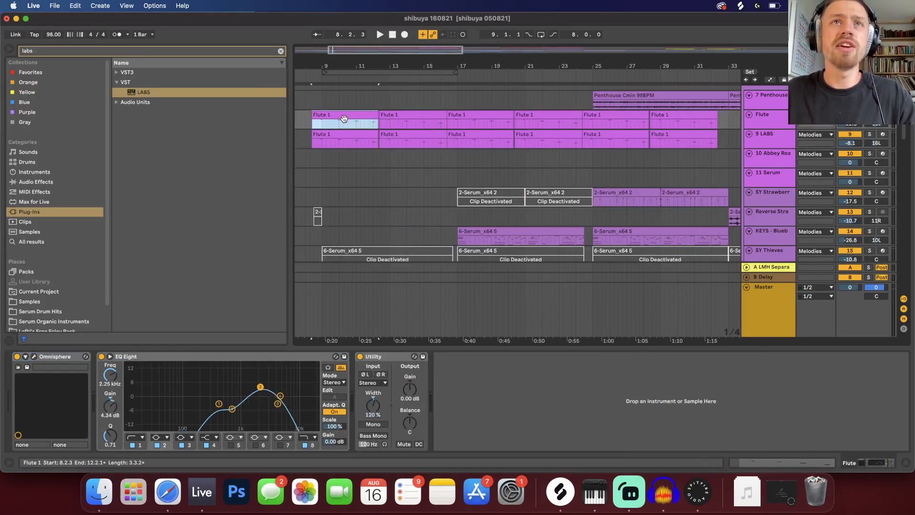
Open the first two Flute 1 clips on the Flute track and examine their MIDI notes
double_click(344, 116)
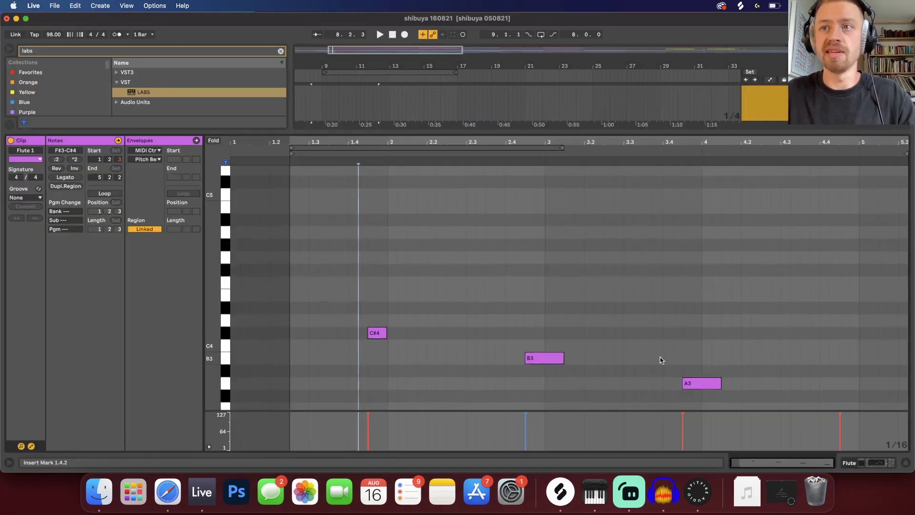
scroll(660, 359, "down", 4)
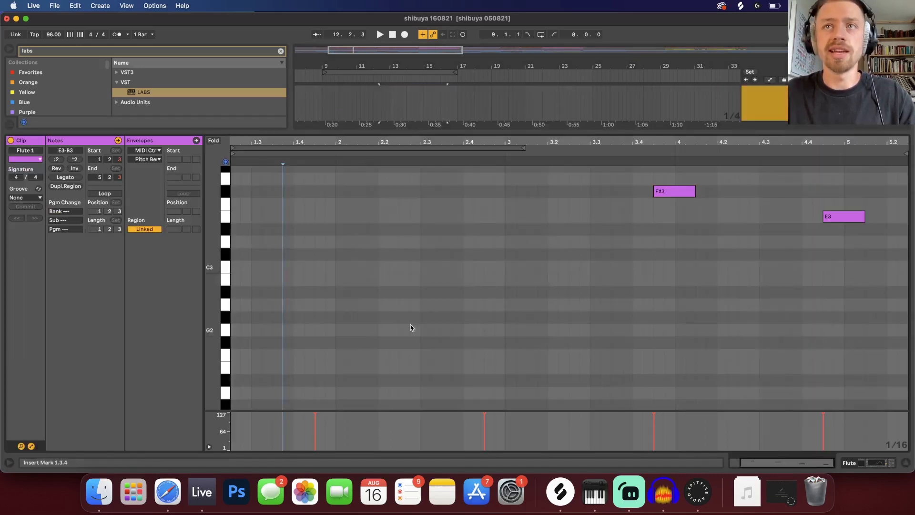
scroll(649, 286, "up", 4)
scroll(620, 285, "up", 2)
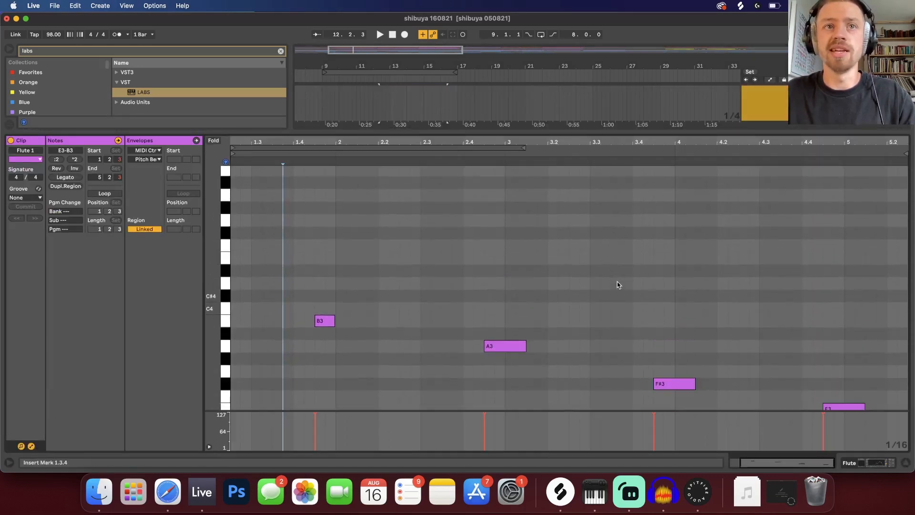
scroll(504, 361, "down", 5)
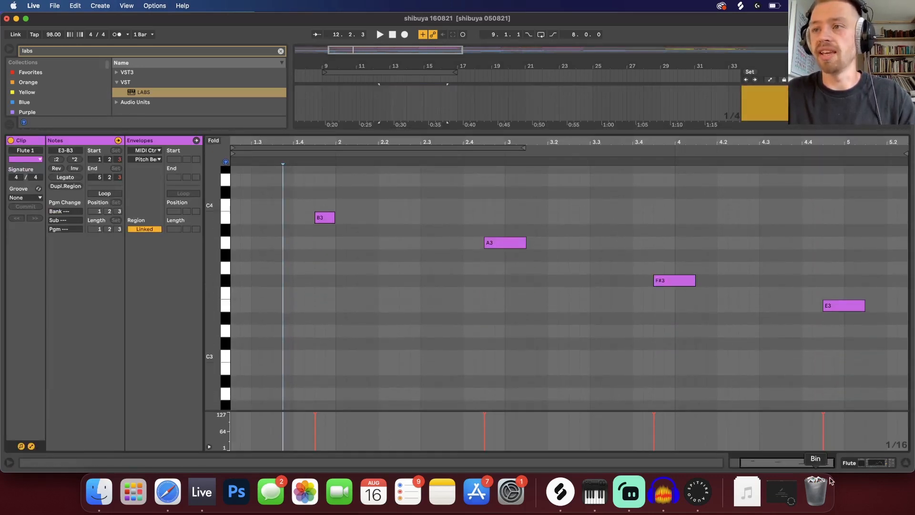
left_click(430, 108)
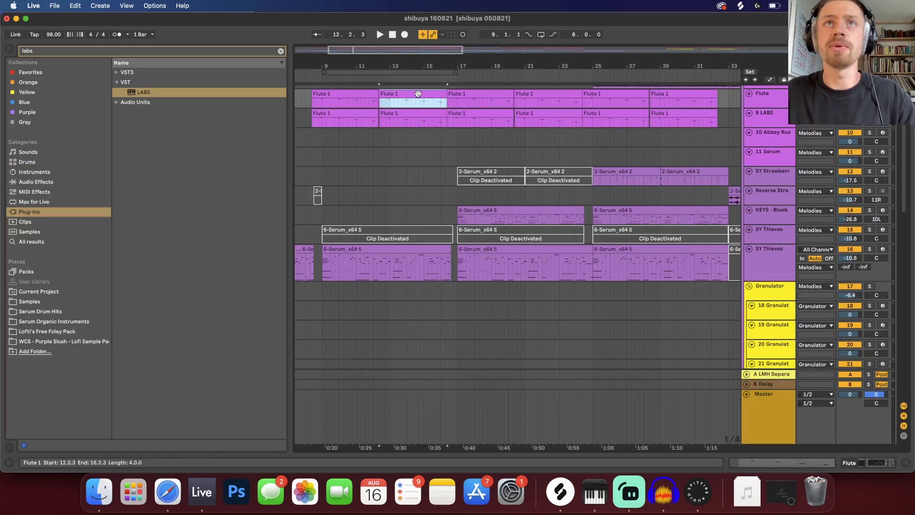
double_click(419, 92)
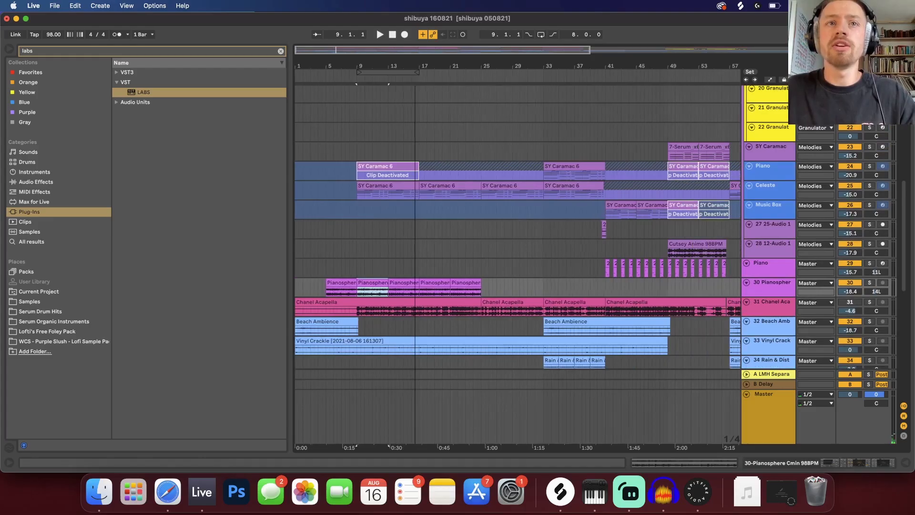
Select the first SY Caramac 6 clip on the Celeste track, show the track's device chain and play it
left_click(385, 186)
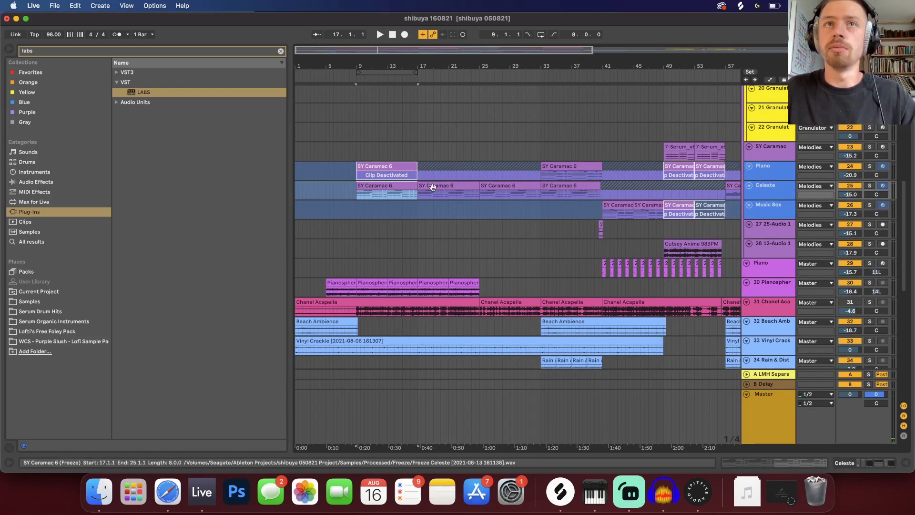
key("shift+Tab")
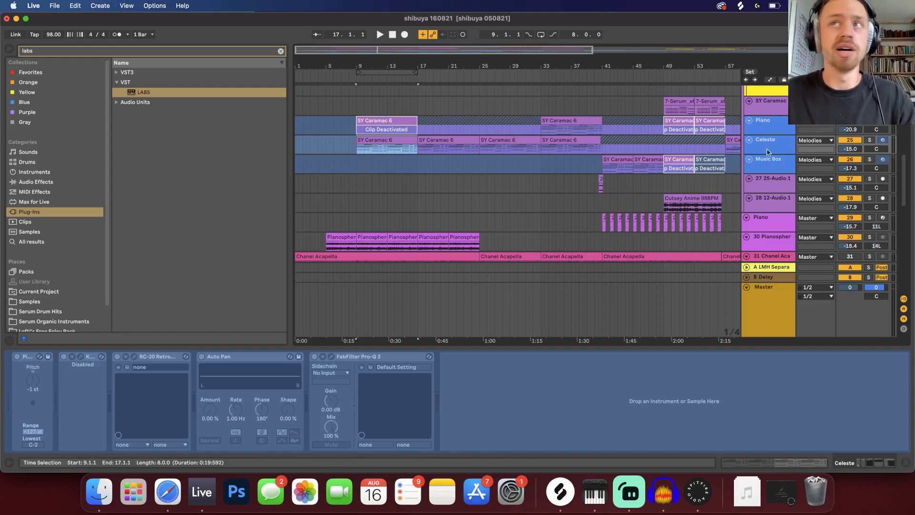
key("space")
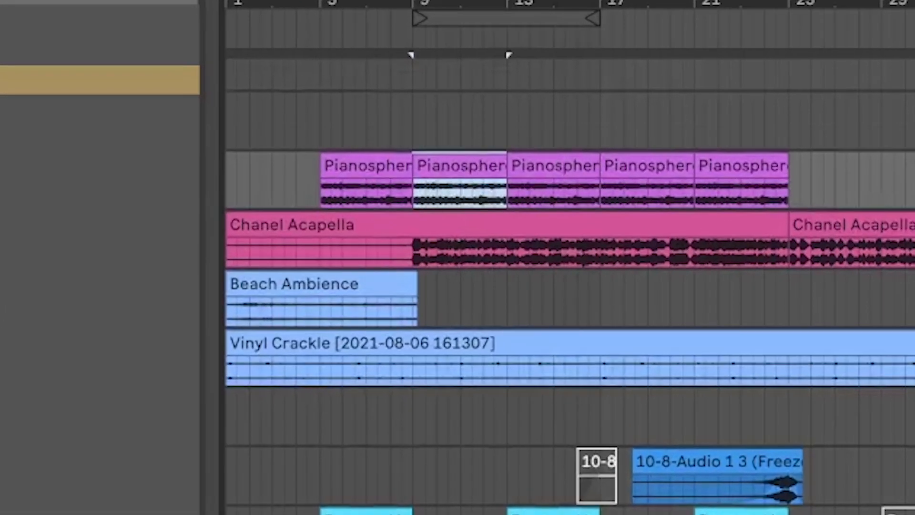
Play the second Pianosphere clip, then show the automation lanes, enlarge the track and examine its Auto Filter frequency curve
key("space")
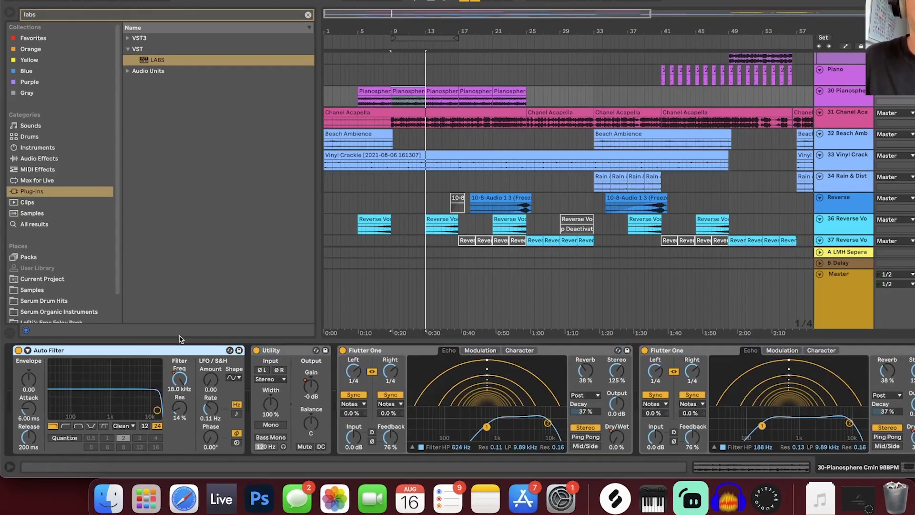
key("a")
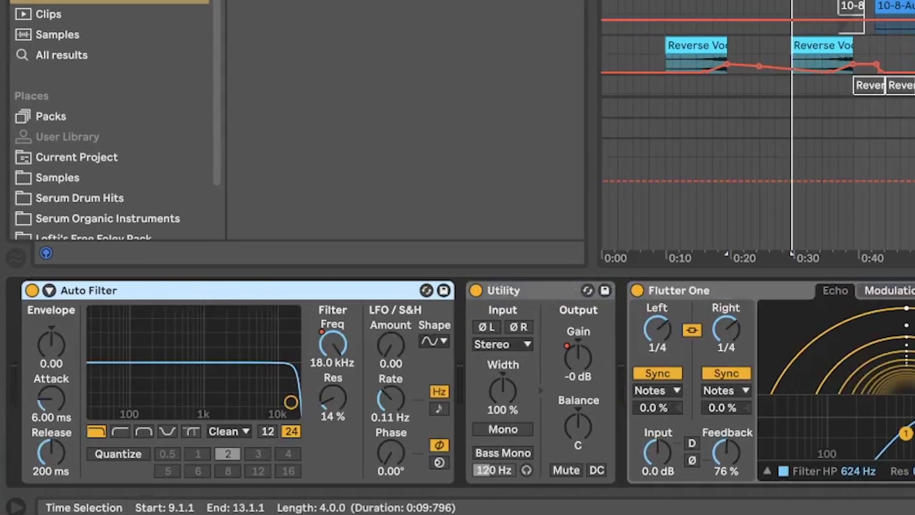
left_click_drag(769, 136, 769, 163)
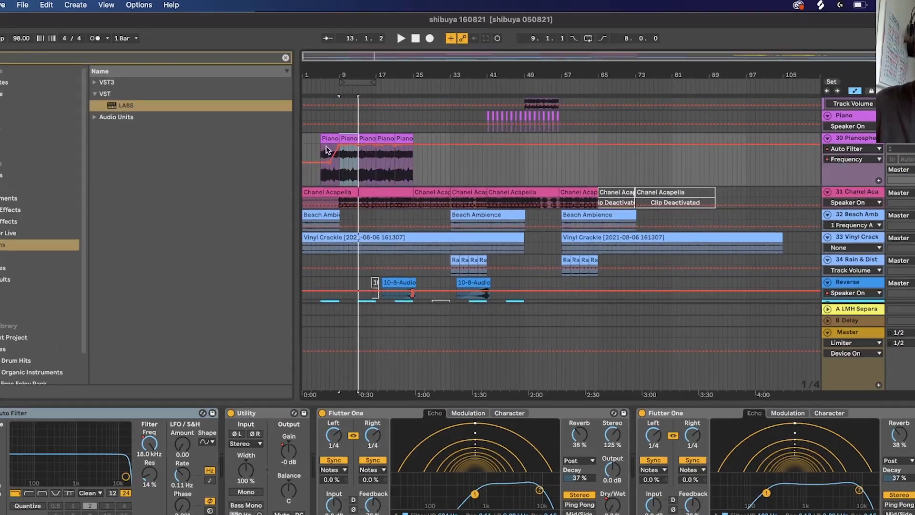
left_click(315, 122)
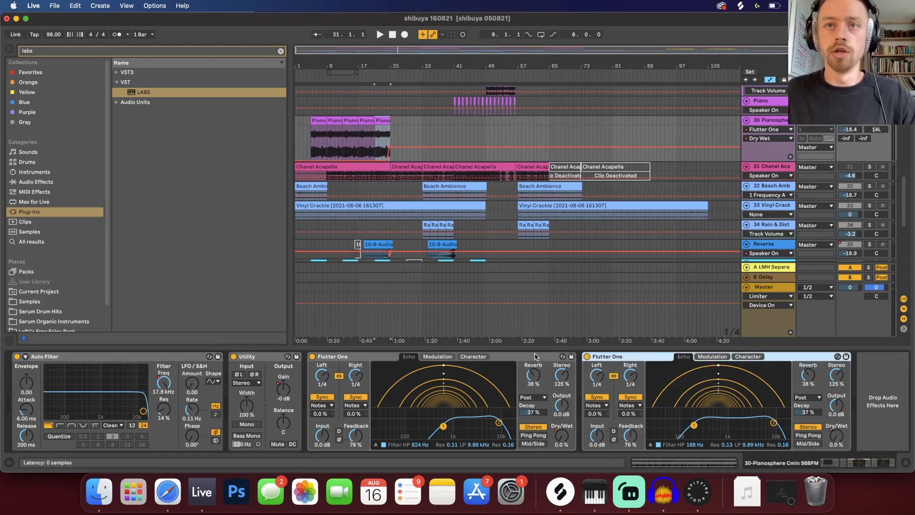
Look over the two Flutter One echoes on the Pianosphere track
left_click(537, 357)
left_click(635, 357)
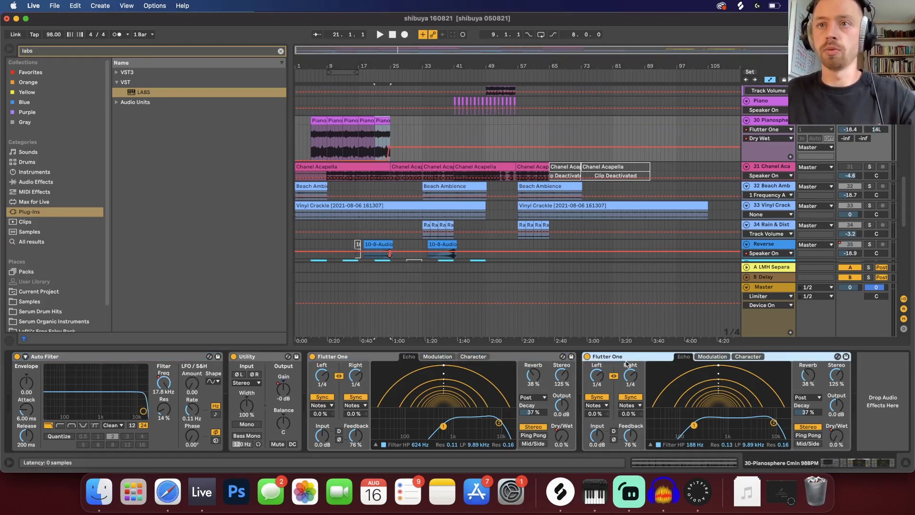
key("Delete")
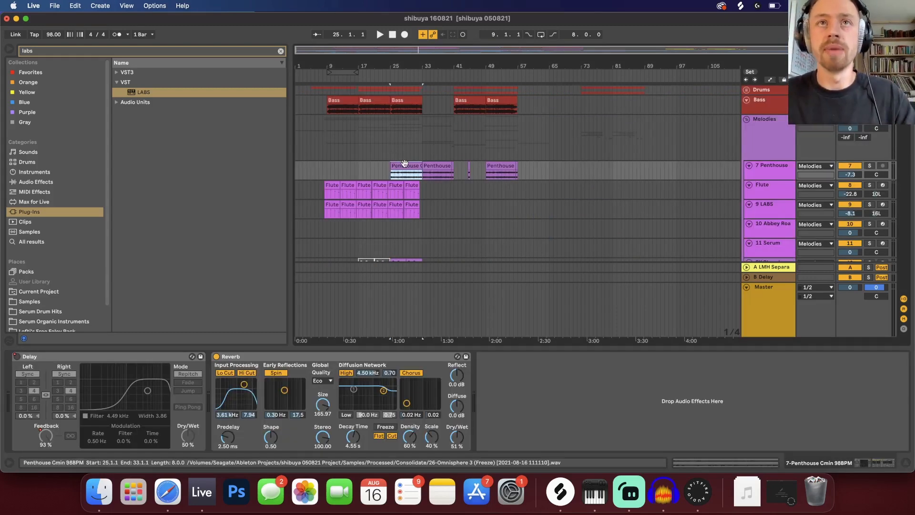
Select the Penthouse Cmin clip at bar 25 and listen to it in solo
left_click(788, 174)
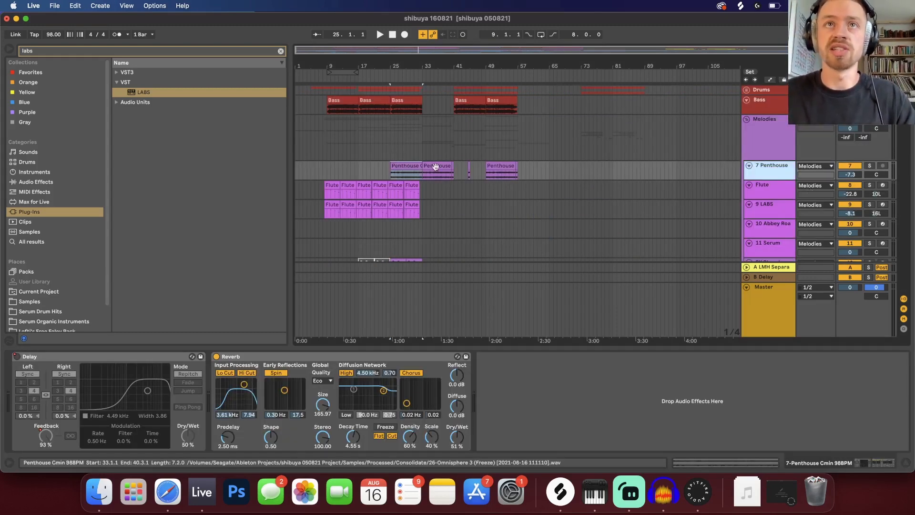
left_click(407, 167)
scroll(400, 220, "down", 3)
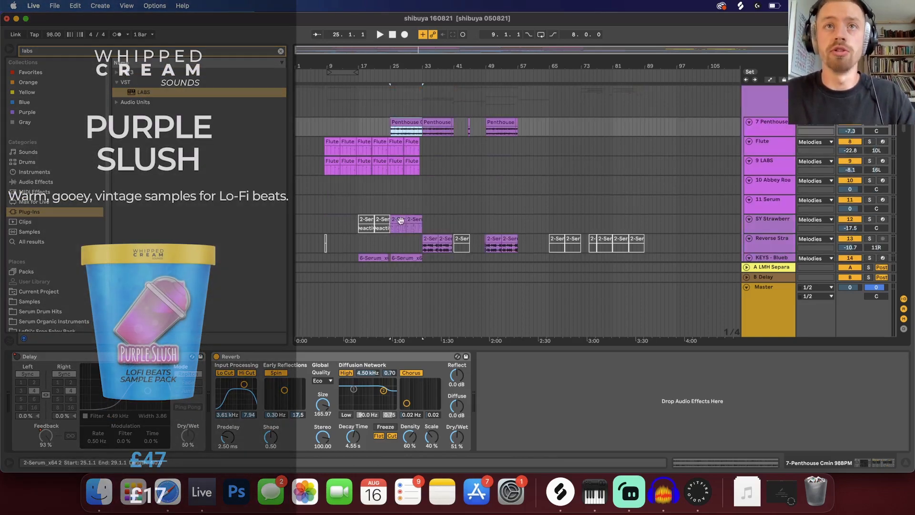
left_click(401, 220)
scroll(394, 198, "up", 1)
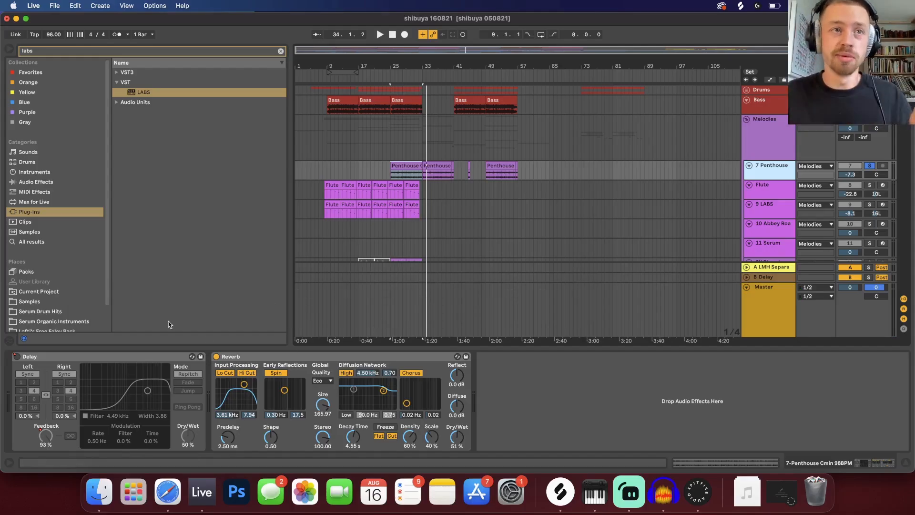
Play the Penthouse clip and compare its sound with the Reverb bypassed and active
left_click(240, 357)
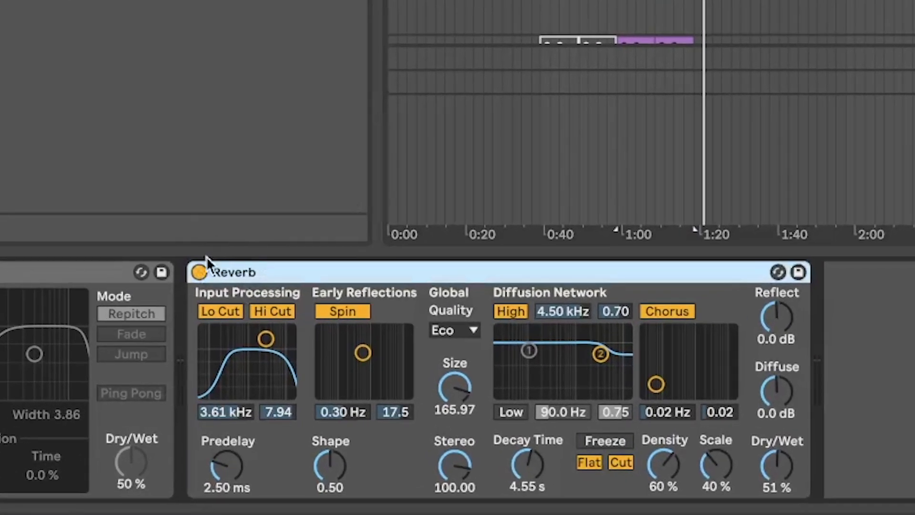
key("space")
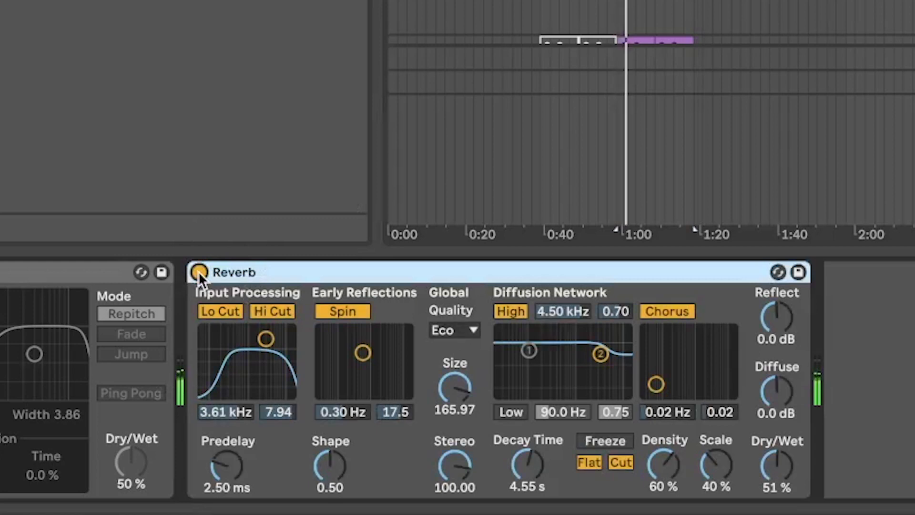
left_click(199, 273)
left_click(199, 272)
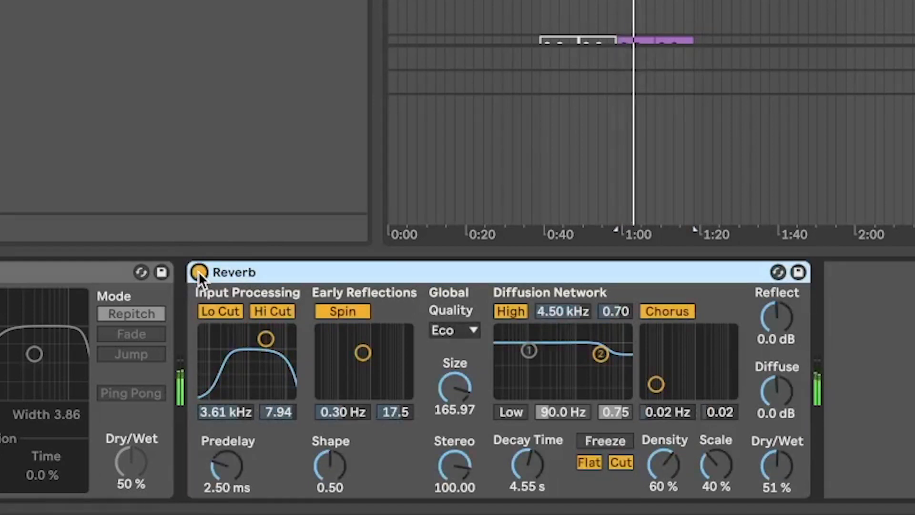
left_click(199, 272)
left_click(199, 272)
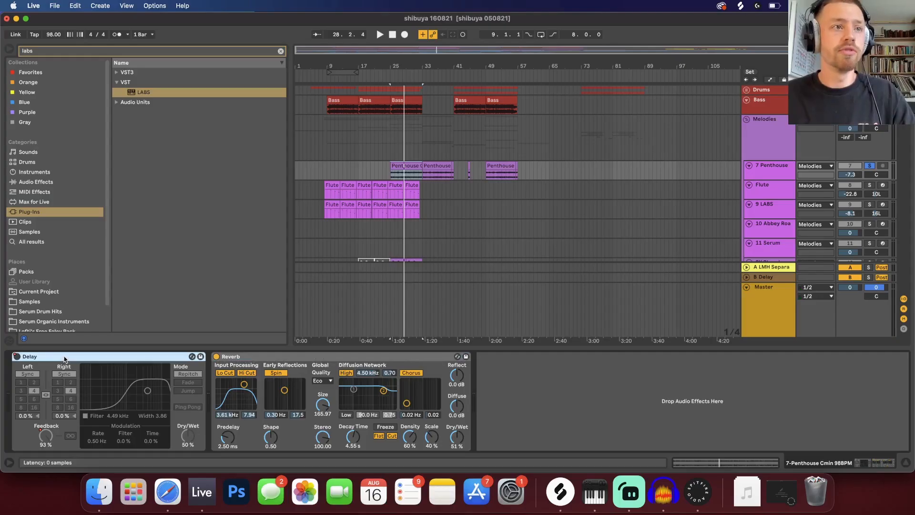
Show the automation of the Delay's on/off switch on the Penthouse track and examine it along the clips
right_click(65, 358)
left_click(56, 349)
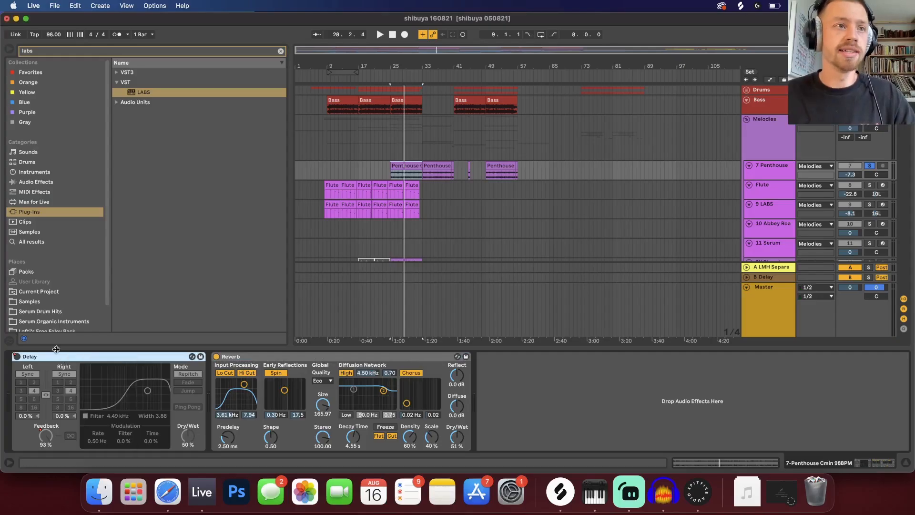
right_click(19, 357)
left_click(39, 361)
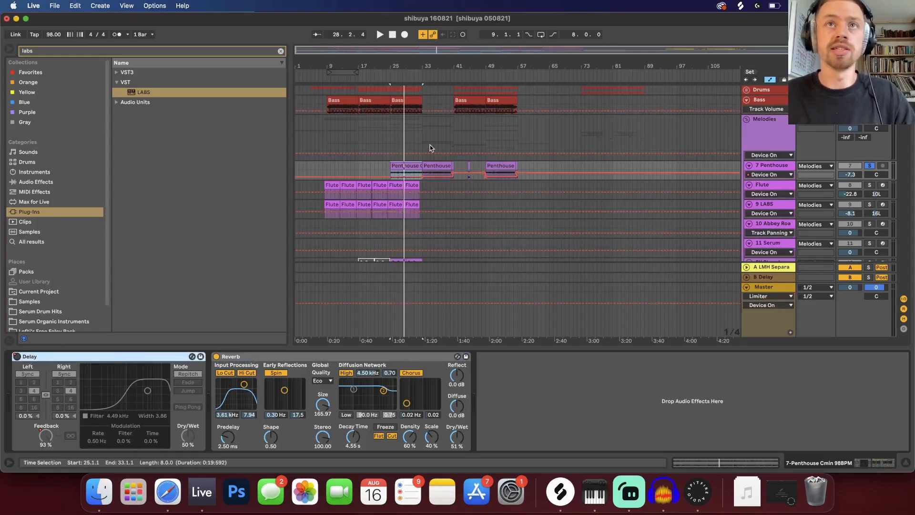
scroll(431, 146, "up", 5)
left_click(491, 166)
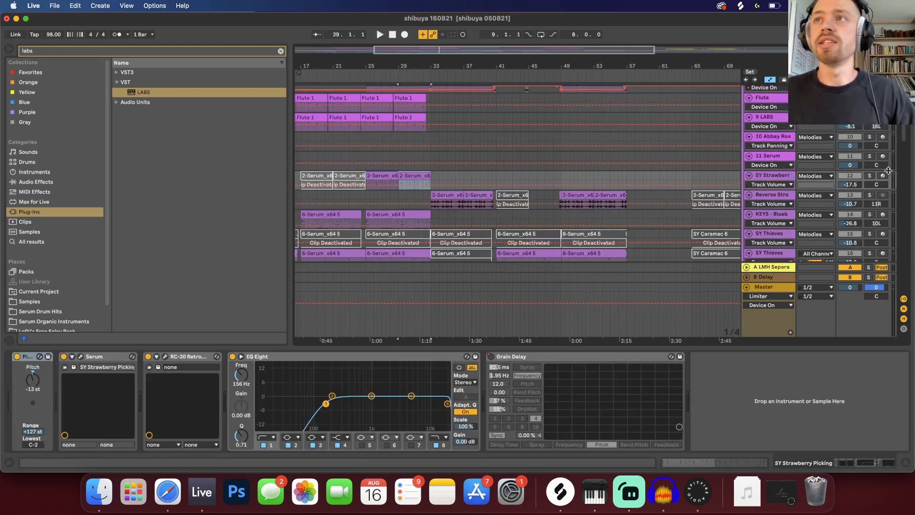
Solo the SY Strawberry Picking track and play its clip at bar 25 with RC-20 and EQ Eight bypassed
left_click(869, 175)
scroll(868, 176, "up", 3)
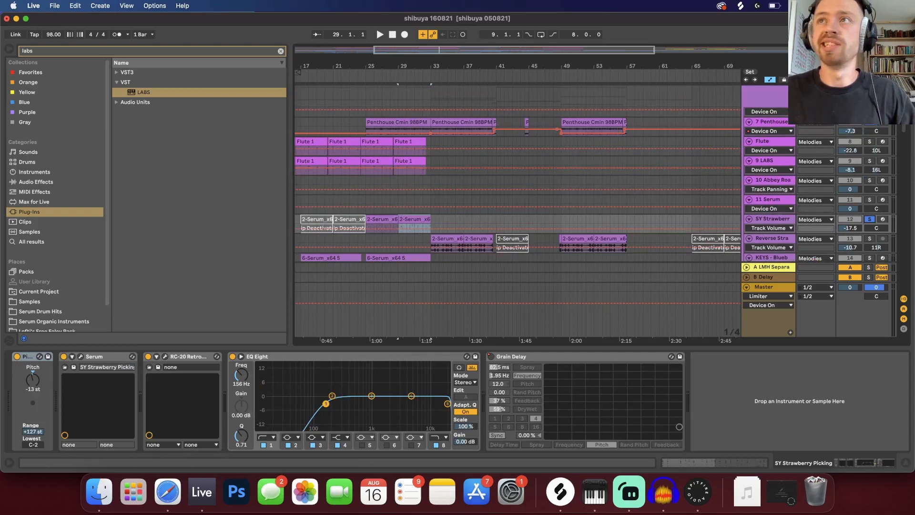
left_click(876, 125)
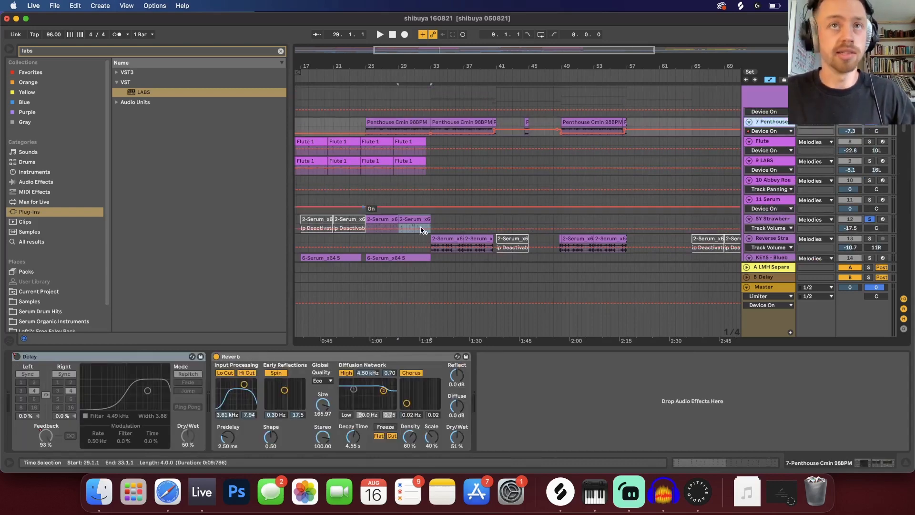
left_click(397, 223)
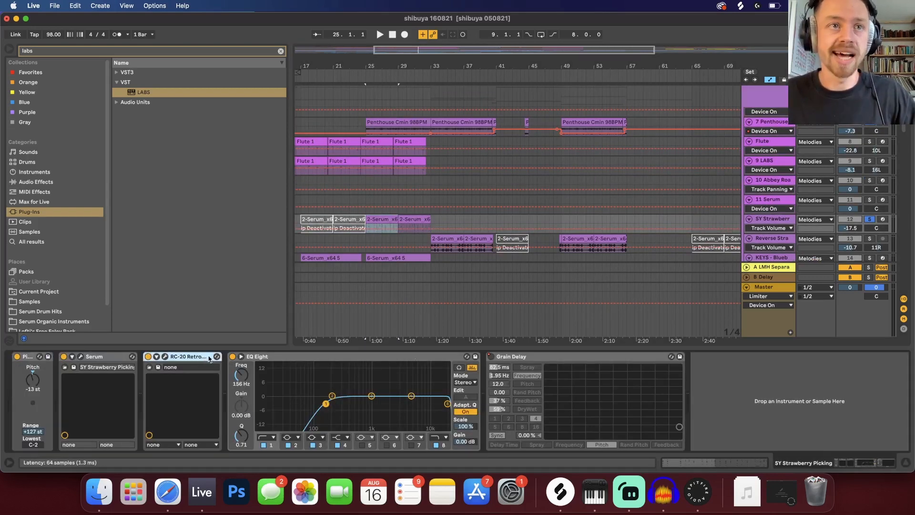
key("0")
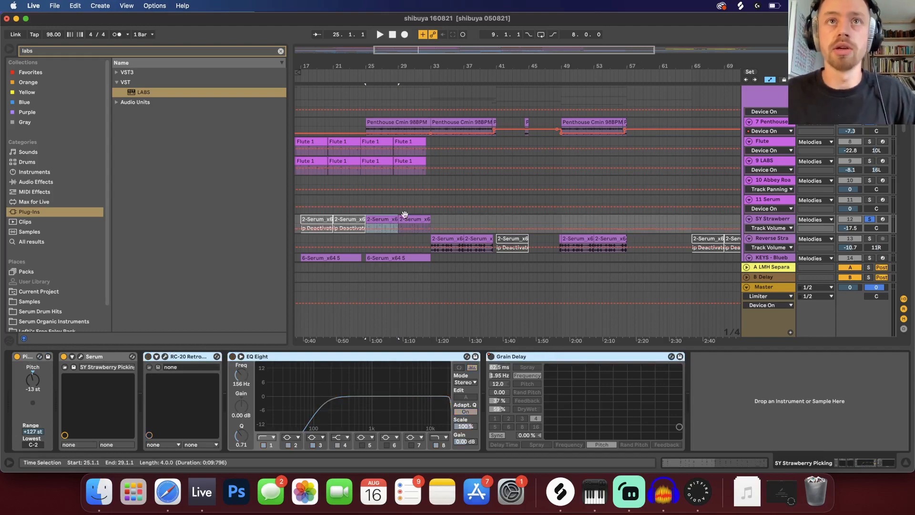
left_click(390, 218)
key("space")
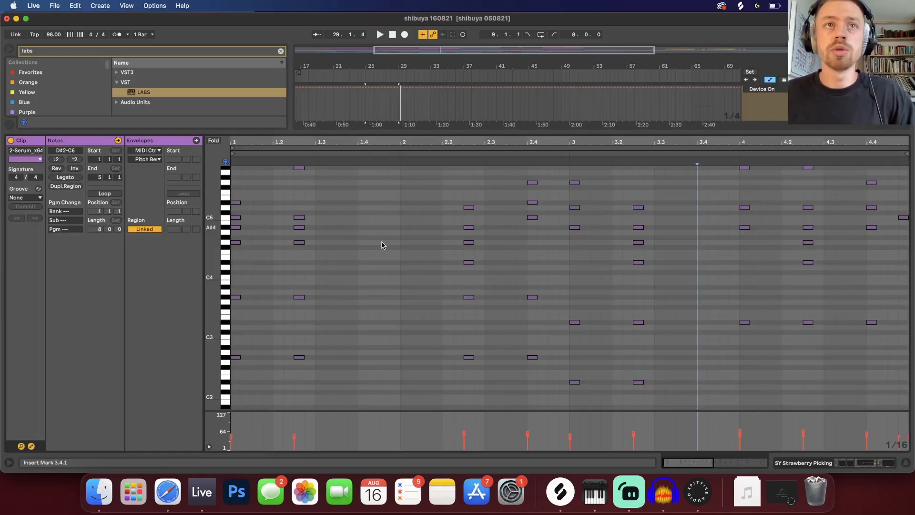
Examine the MIDI notes of the SY Strawberry Picking clip at bar 25 and close the note editor
scroll(388, 254, "down", 3)
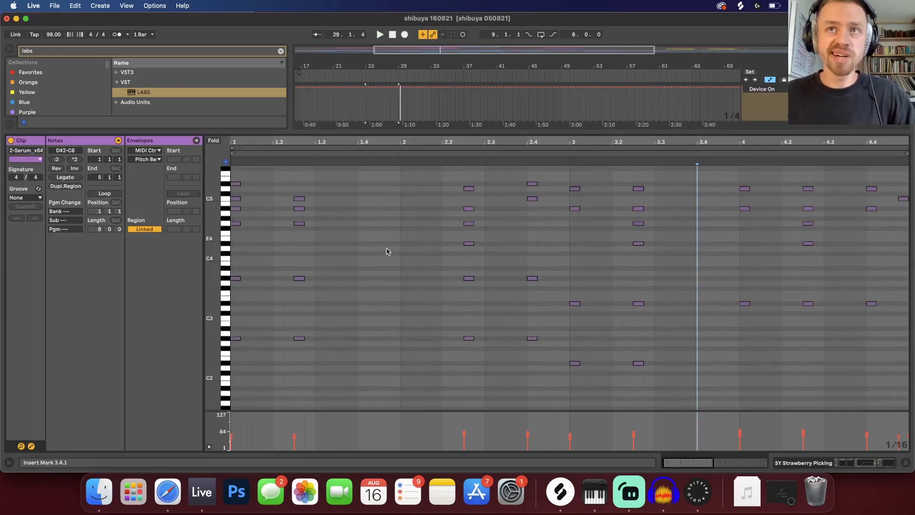
scroll(467, 254, "down", 3)
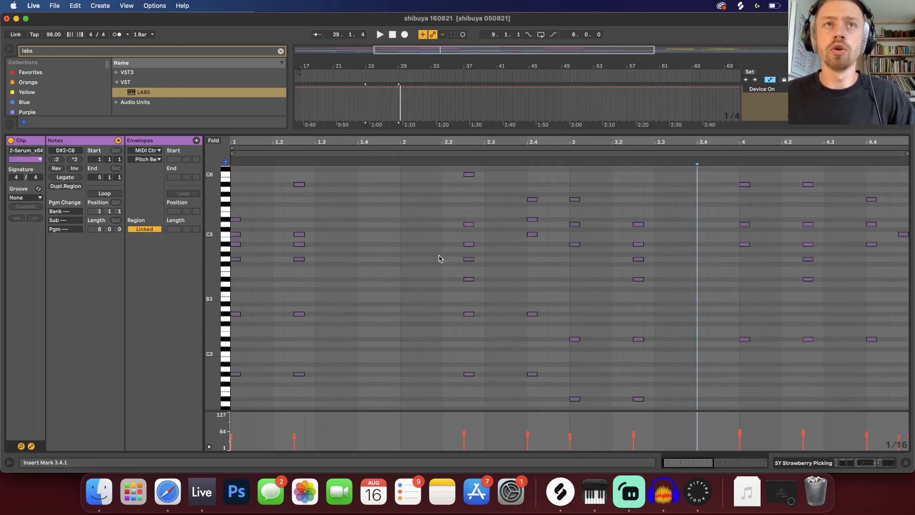
left_click(905, 463)
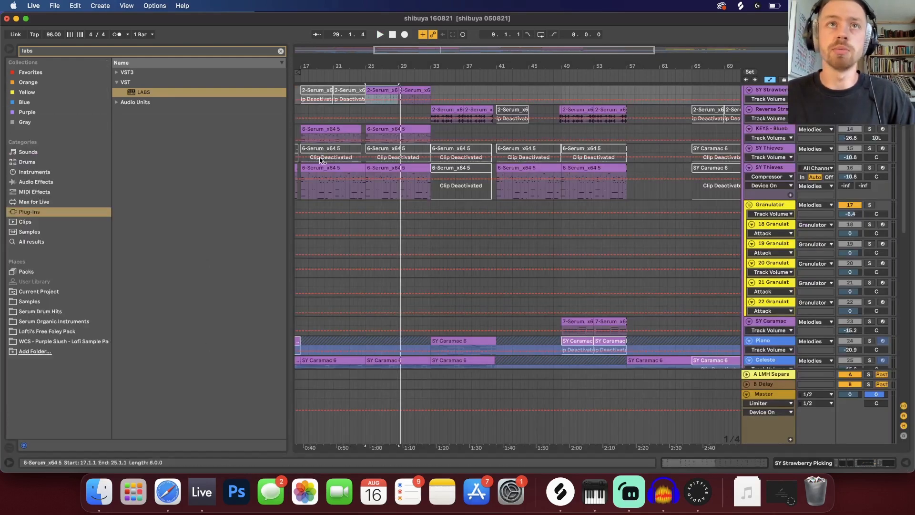
Compare the MIDI notes of the active SY Thieves clip at bar 25 with those of the SY Strawberry Picking clip
double_click(378, 168)
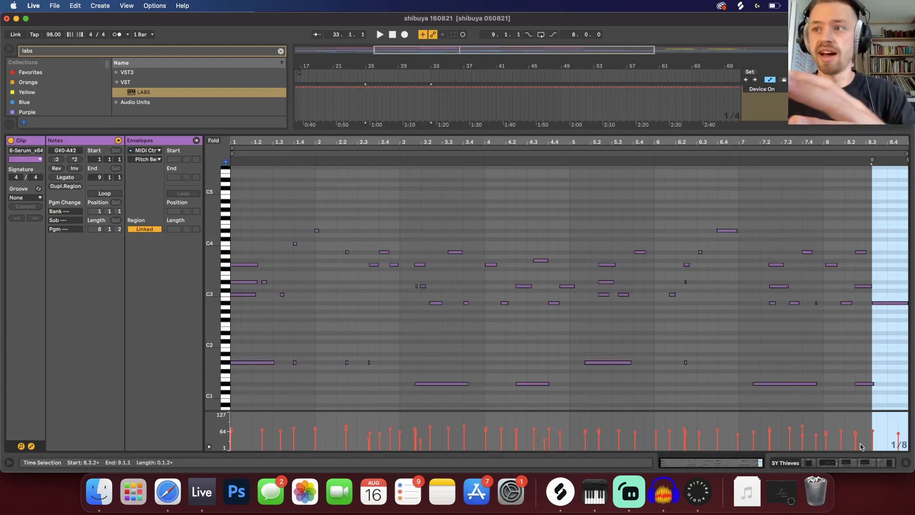
left_click(905, 464)
scroll(395, 102, "down", 1)
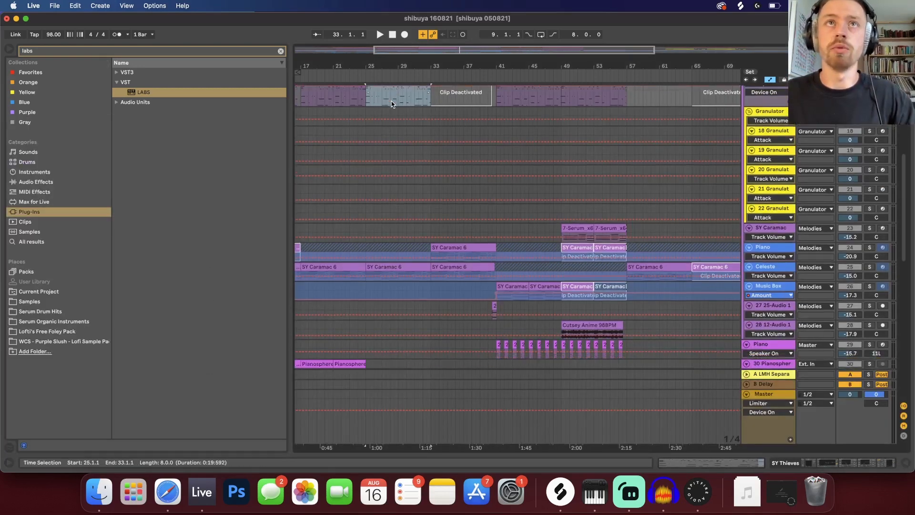
scroll(396, 103, "up", 5)
double_click(388, 103)
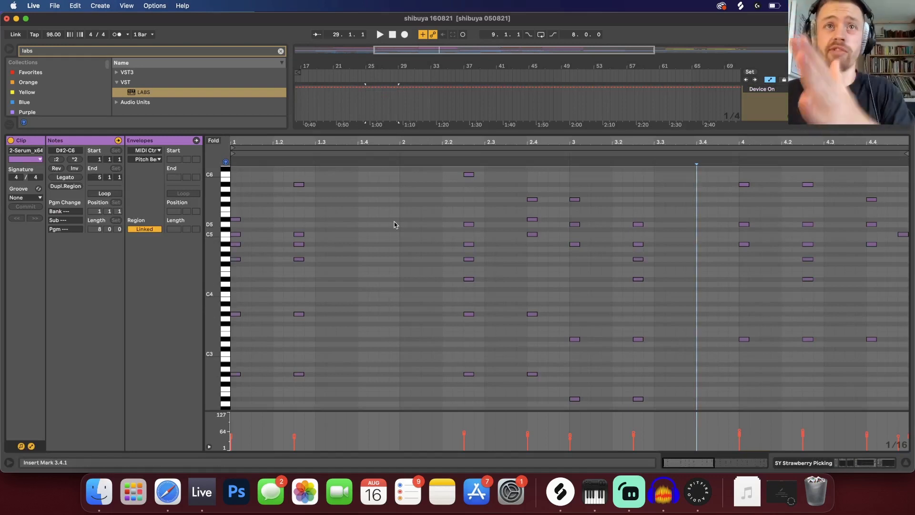
Show the SY Strawberry Picking track's device chain and look over its EQ Eight and Grain Delay
key("shift+Tab")
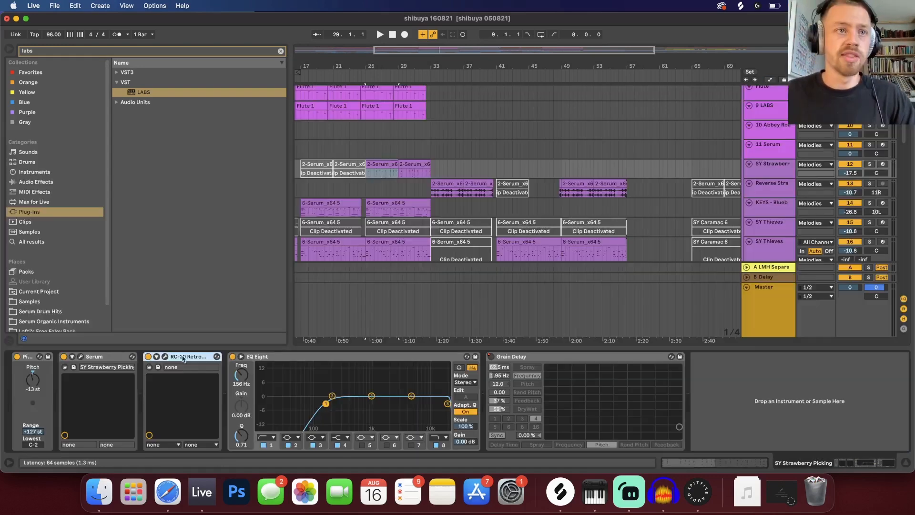
left_click(261, 357)
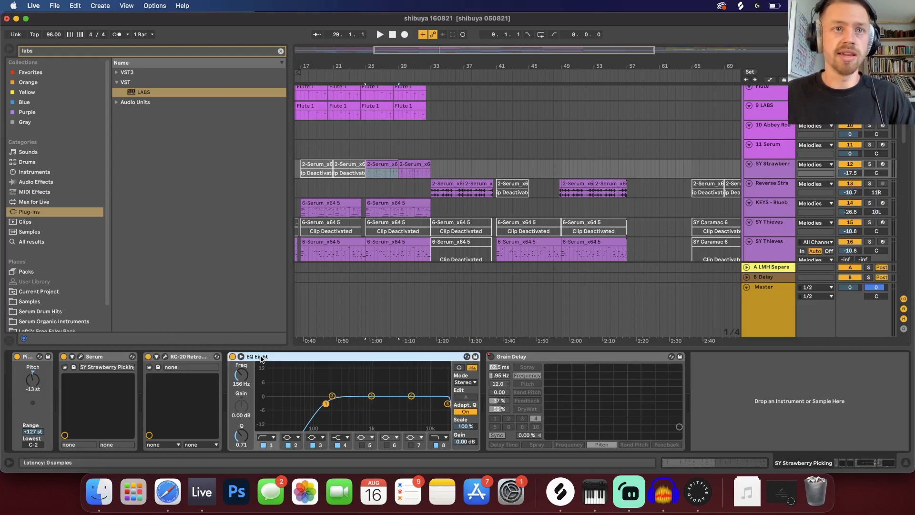
left_click(551, 358)
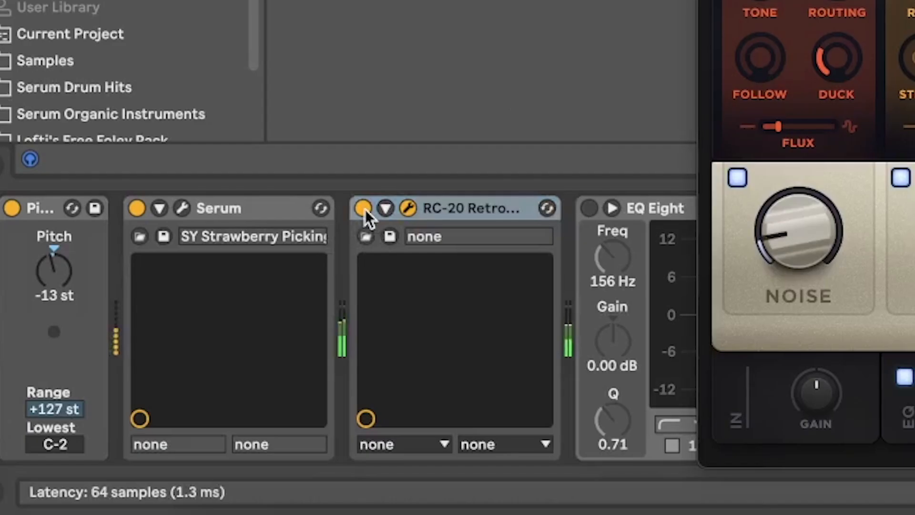
Compare the SY Strawberry Picking clip's playback with RC-20 Retro Color bypassed and active
left_click(363, 208)
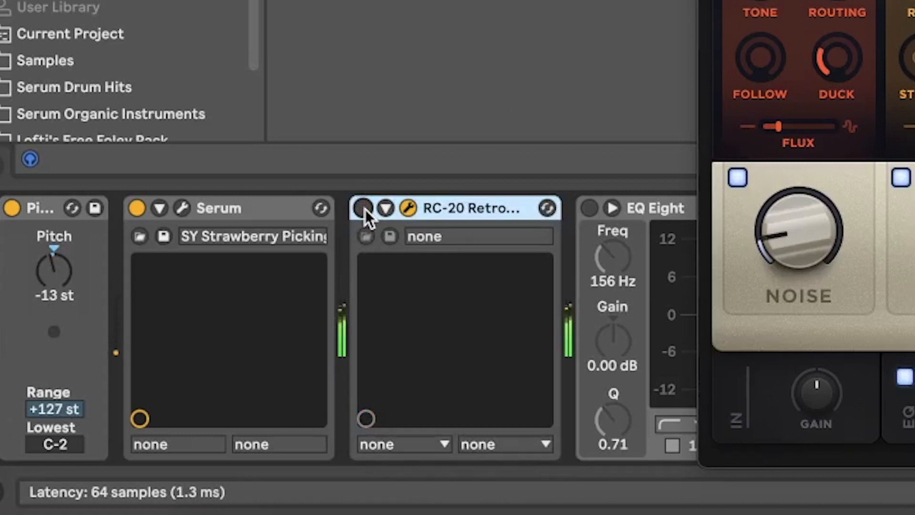
left_click(364, 208)
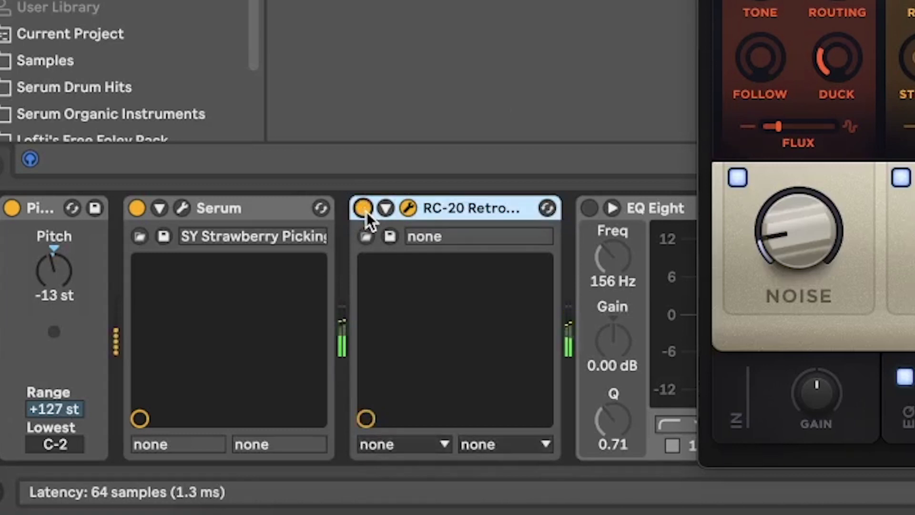
left_click(367, 212)
left_click(364, 208)
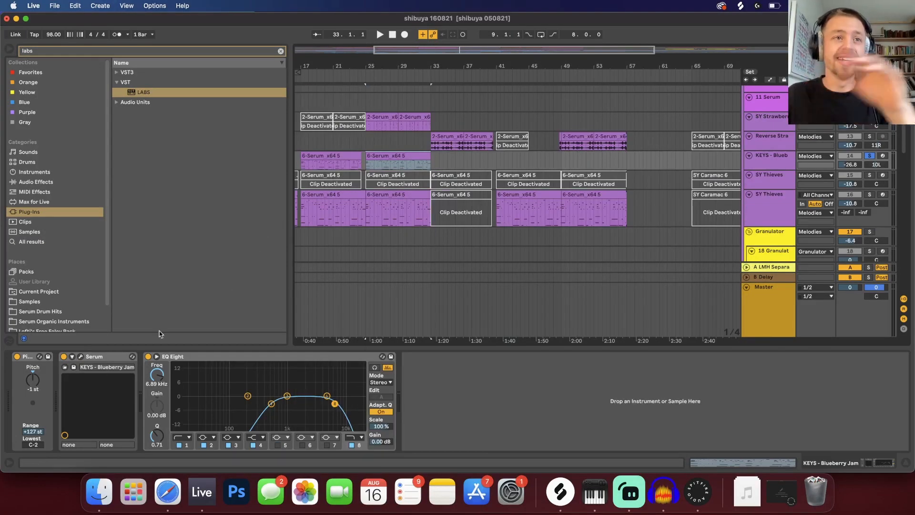
Play the KEYS - Blueberry Jam clip at bar 25 with its EQ Eight bypassed
left_click(81, 357)
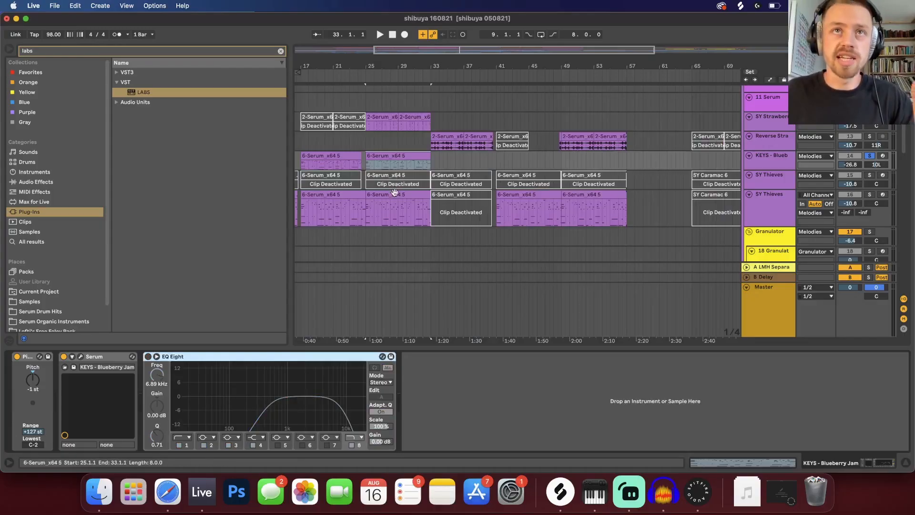
left_click(374, 205)
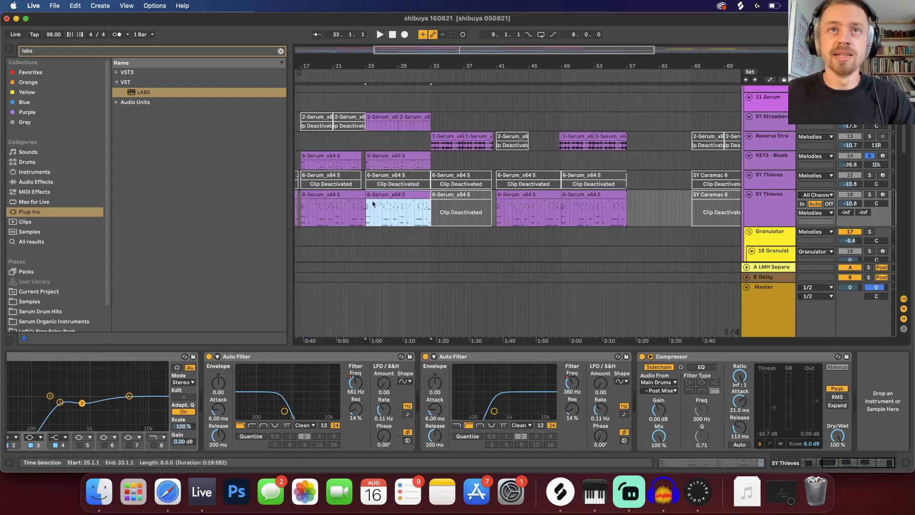
double_click(394, 164)
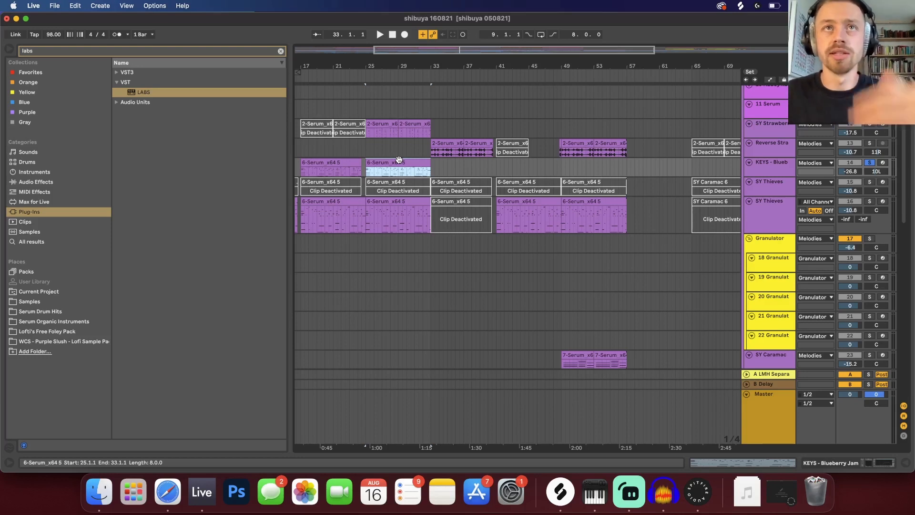
key("space")
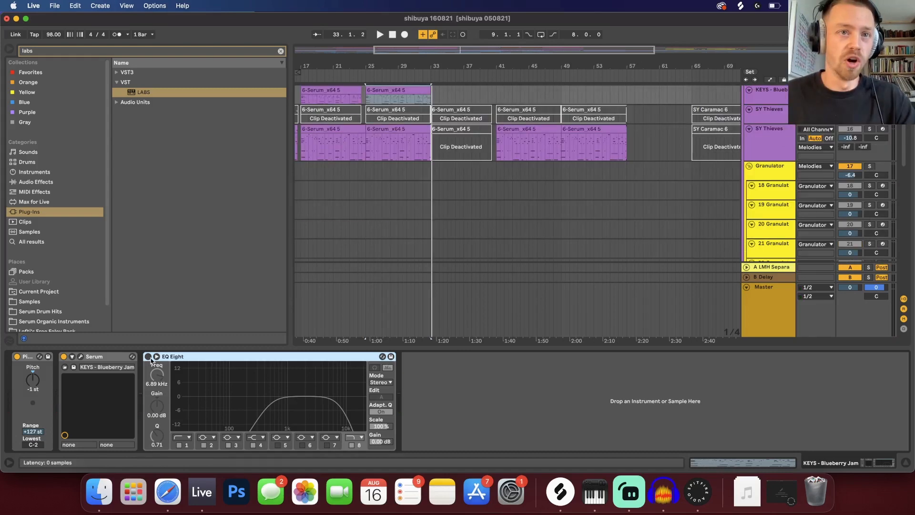
Reactivate EQ Eight on KEYS - Blueberry Jam, inspect its low-cut band 1 and high-cut band 8, and play the clip
left_click(148, 357)
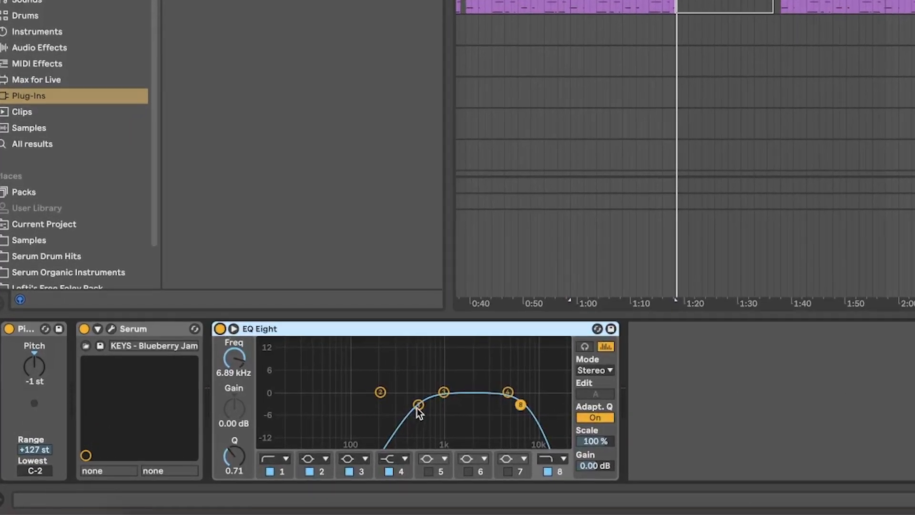
left_click(347, 405)
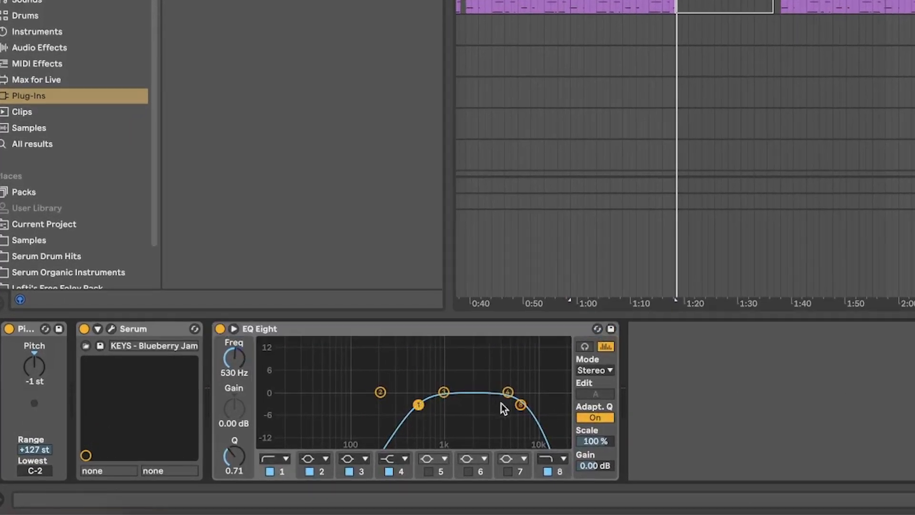
left_click(521, 404)
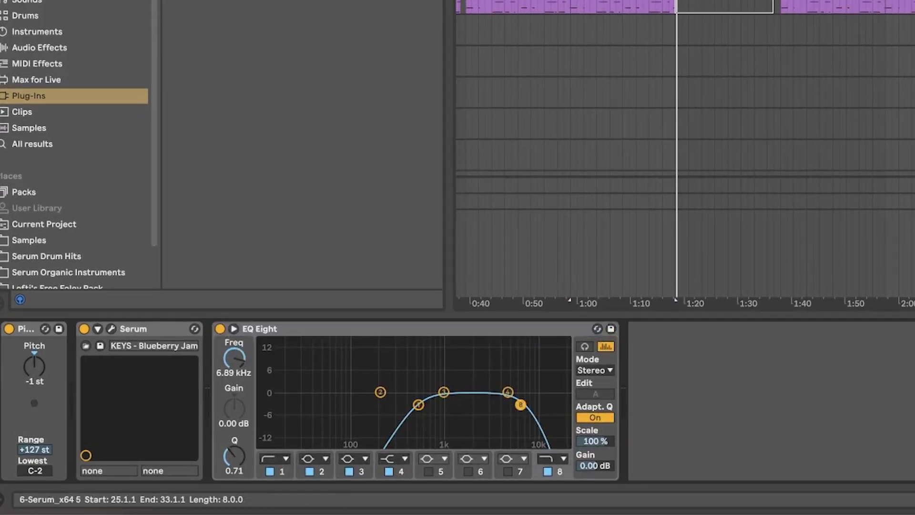
key("space")
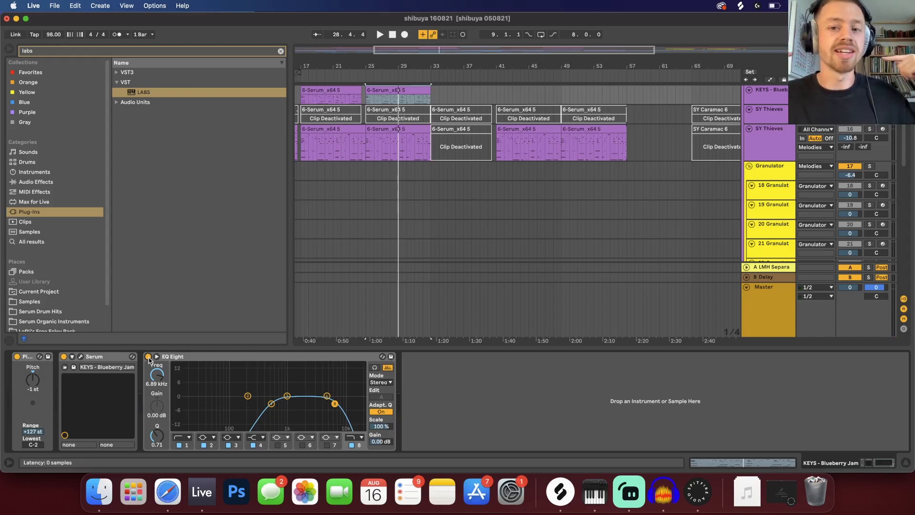
Compare the placement of the Pianosphere loops up to bar 25 with the Penthouse Cmin 98BPM clip from bar 25, and play the arrangement
left_click(416, 258)
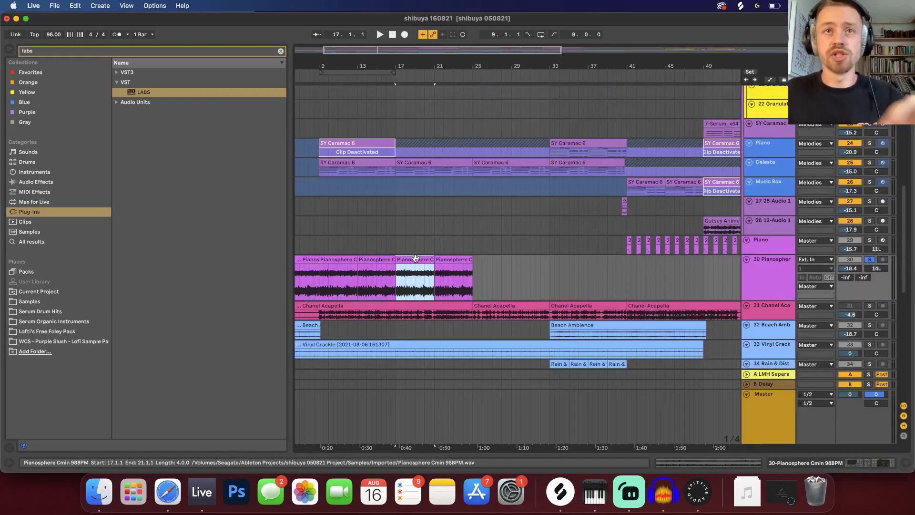
scroll(464, 243, "up", 12)
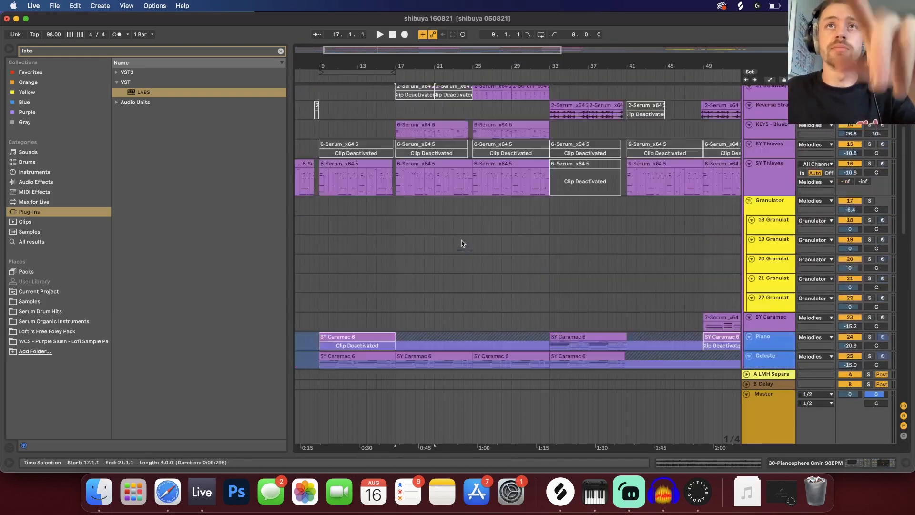
left_click(492, 176)
scroll(468, 235, "down", 12)
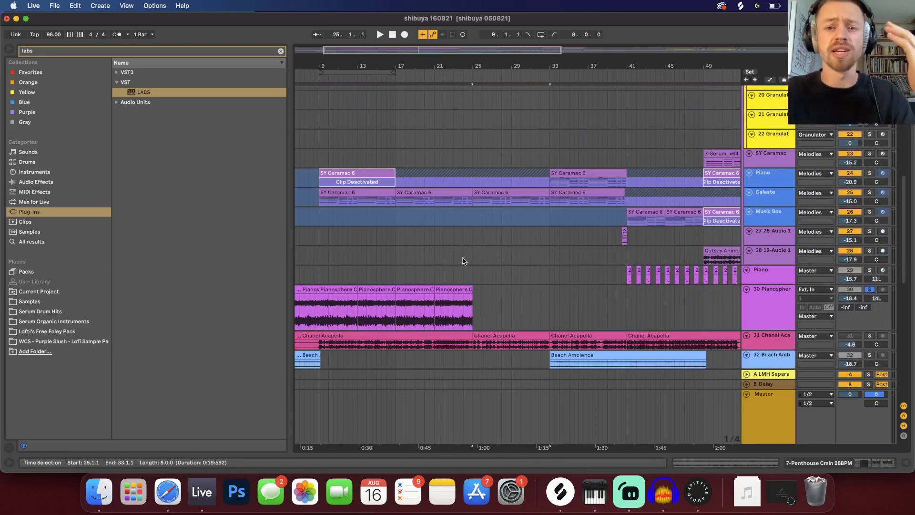
scroll(454, 272, "up", 8)
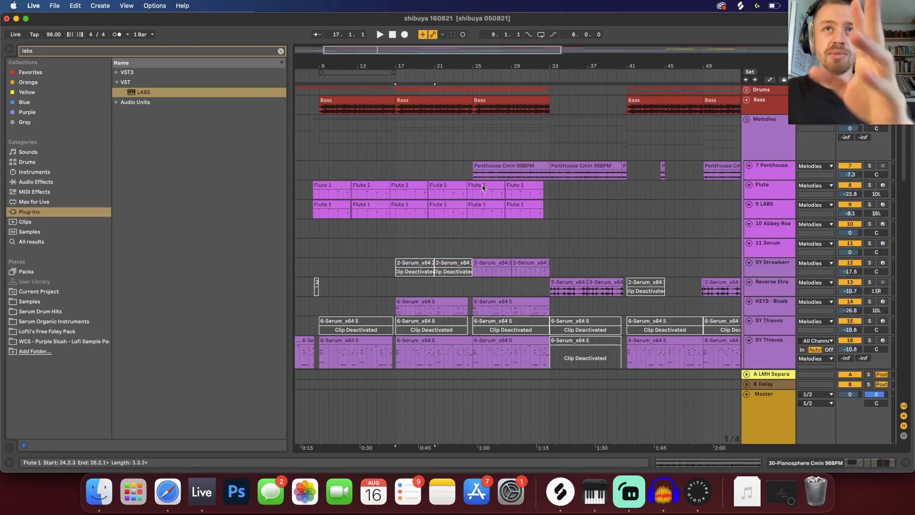
left_click(491, 167)
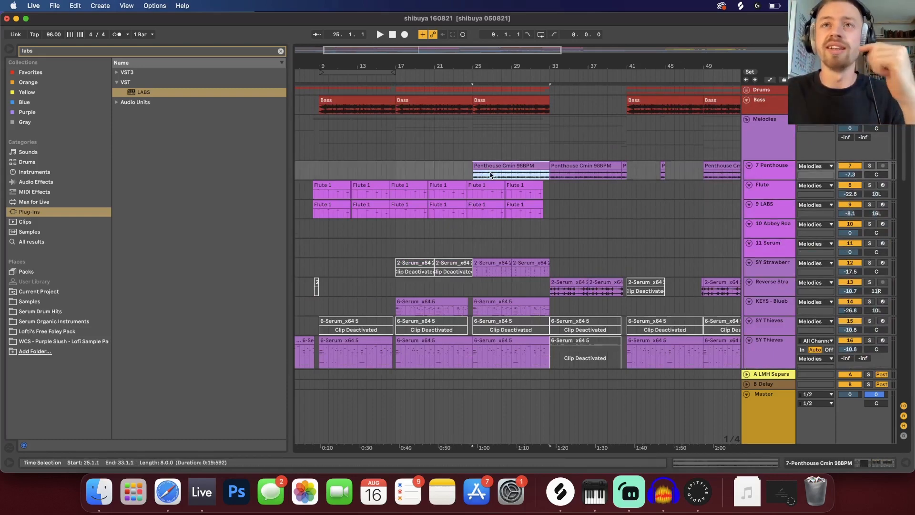
scroll(491, 172, "down", 5)
scroll(491, 174, "down", 12)
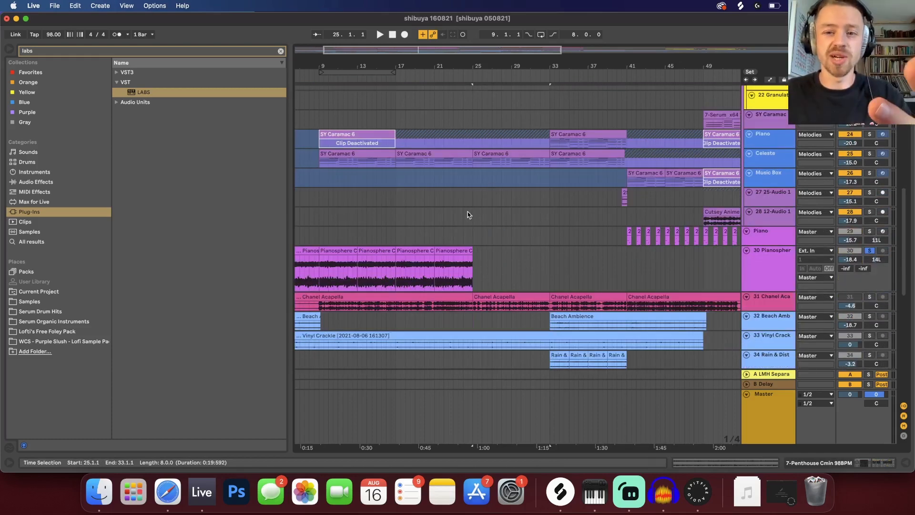
left_click(452, 248)
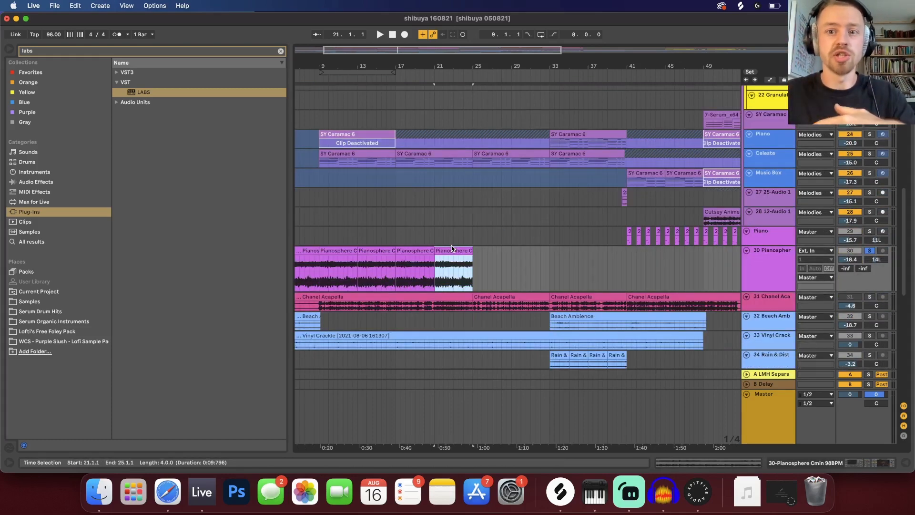
key("space")
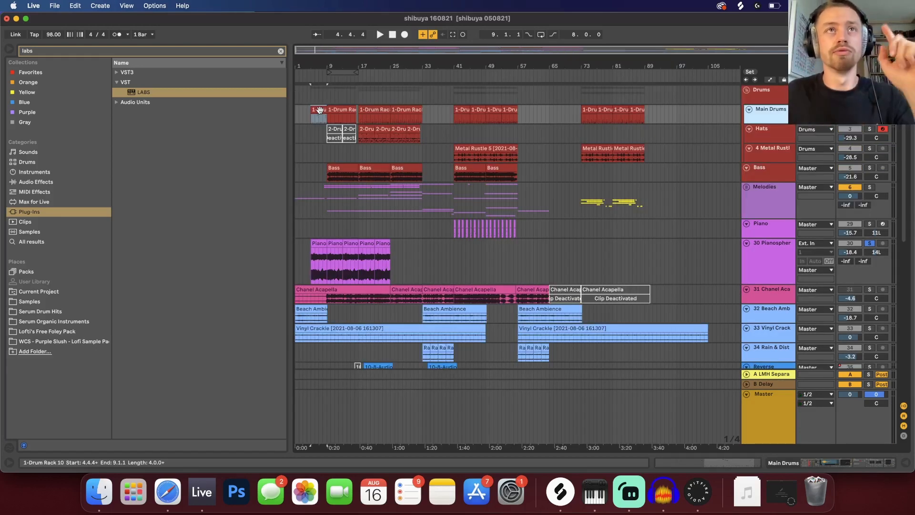
Open the first Main Drums clip and look over the free pack downloads on the Whipped Cream Sounds web page
double_click(320, 110)
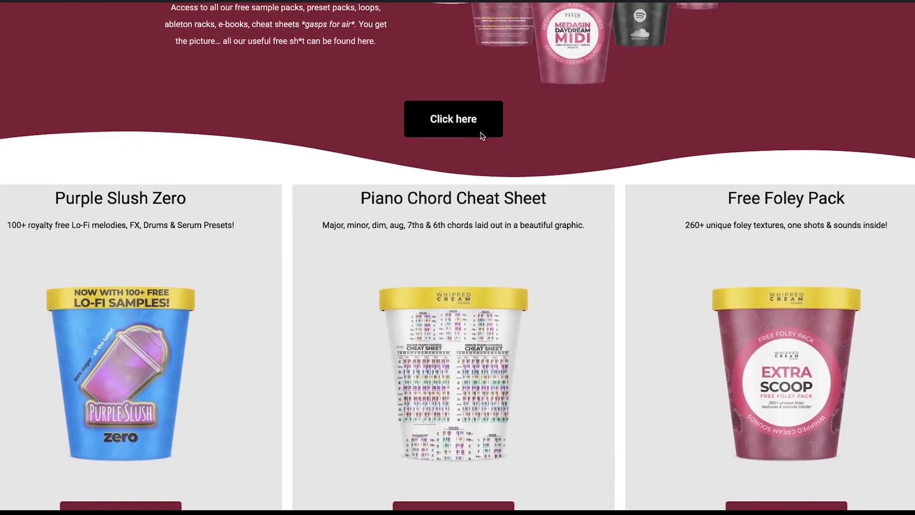
scroll(481, 136, "down", 5)
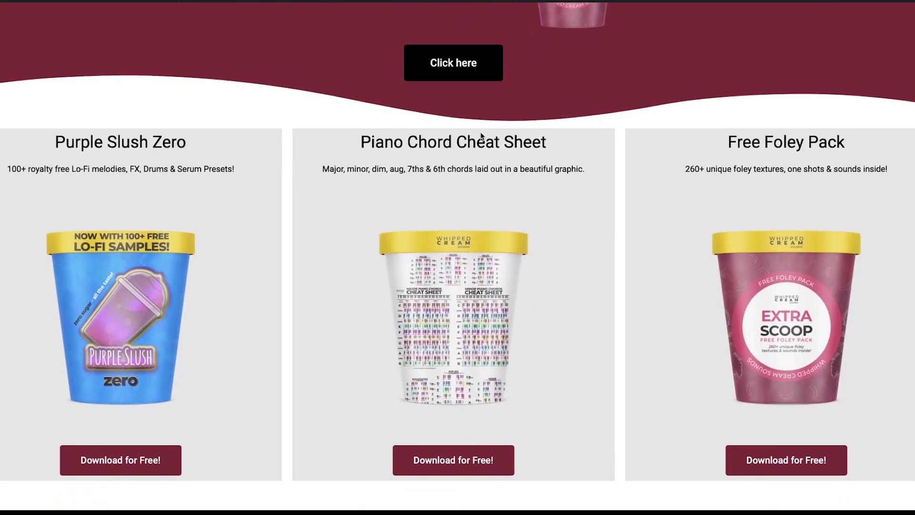
scroll(482, 136, "down", 5)
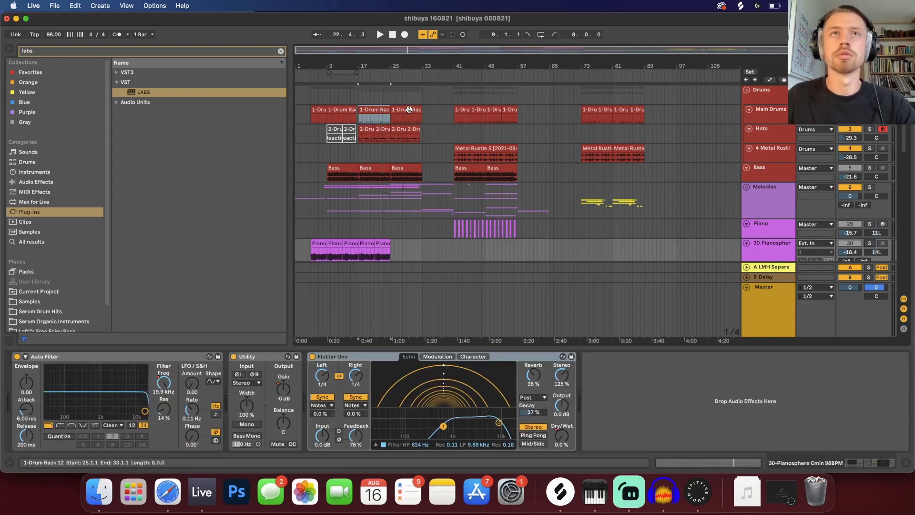
Play the drums around bar 17 and examine the kick notes in the Main Drums clip's MIDI editor
key("space")
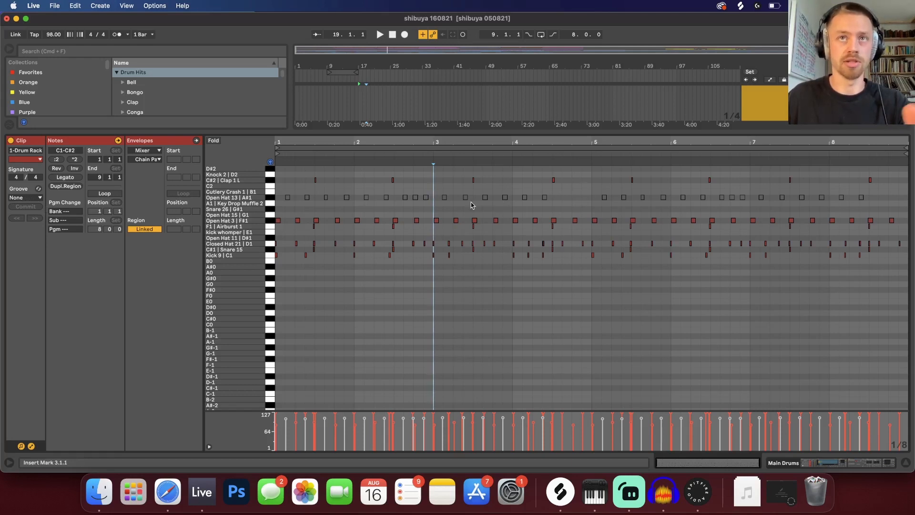
left_click(671, 259)
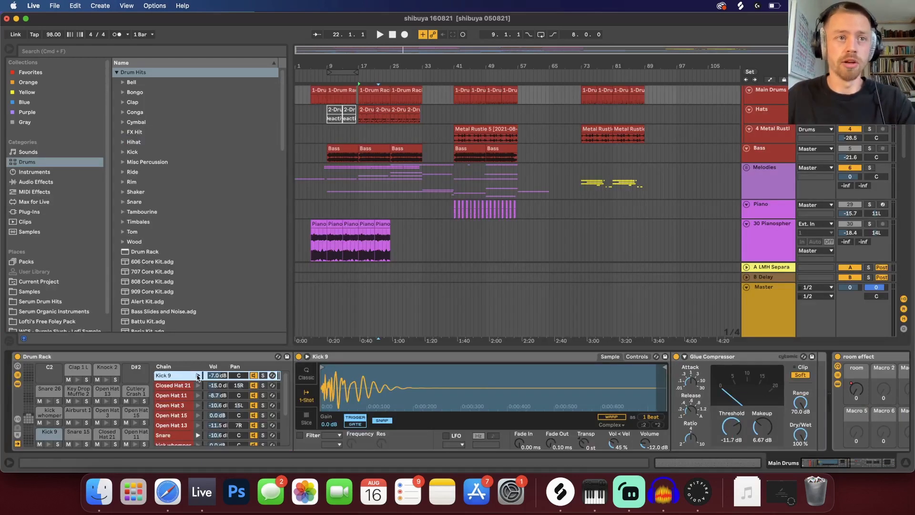
Audition the Kick 9 sound in the Main Drums drum rack several times
left_click(198, 376)
left_click(198, 377)
left_click(199, 376)
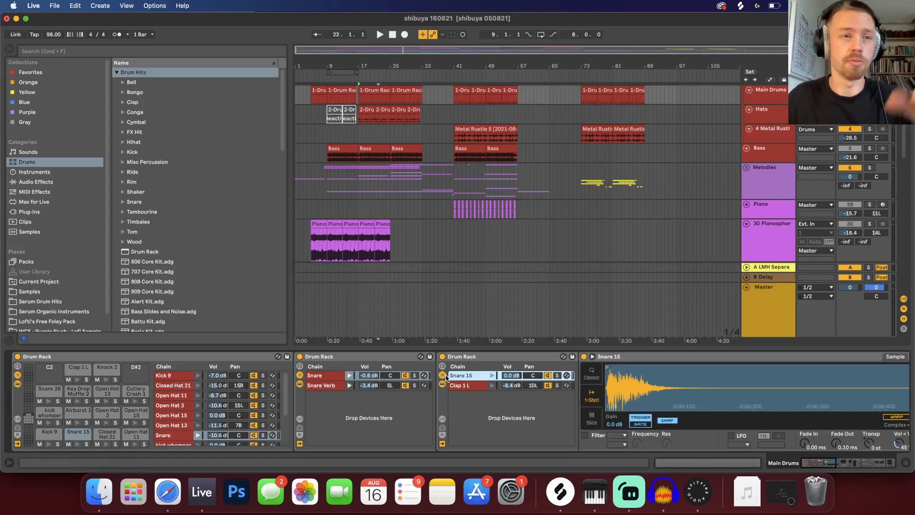
Audition the snare's Clap 1 L layer and show the Smack Attack transient shaper from the snare's device chain
left_click(492, 385)
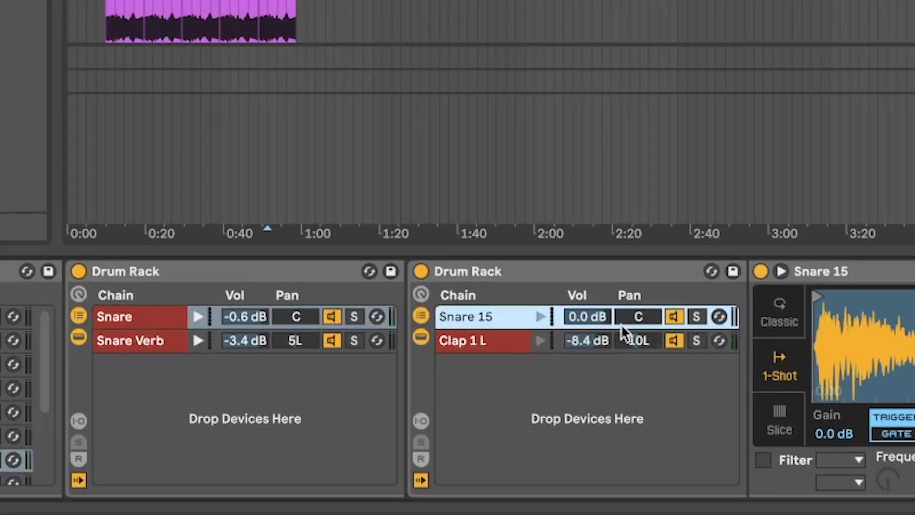
scroll(621, 324, "right", 10)
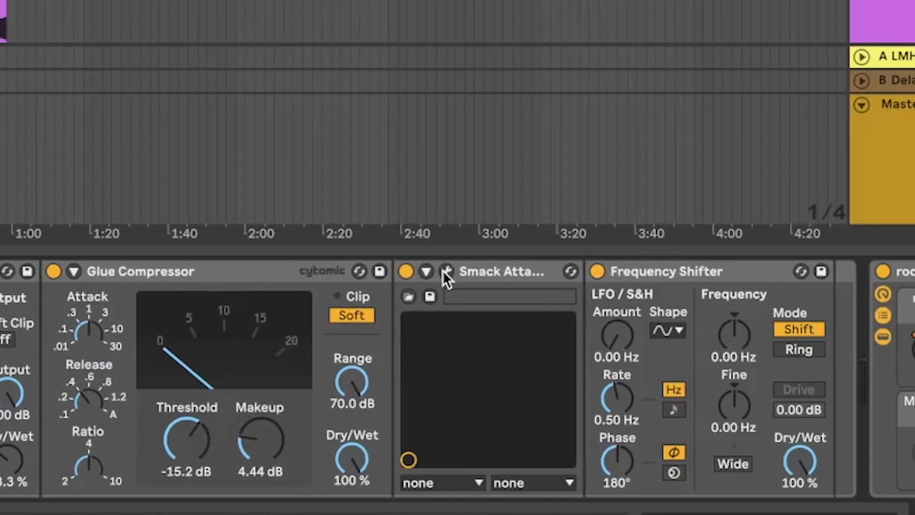
left_click(445, 271)
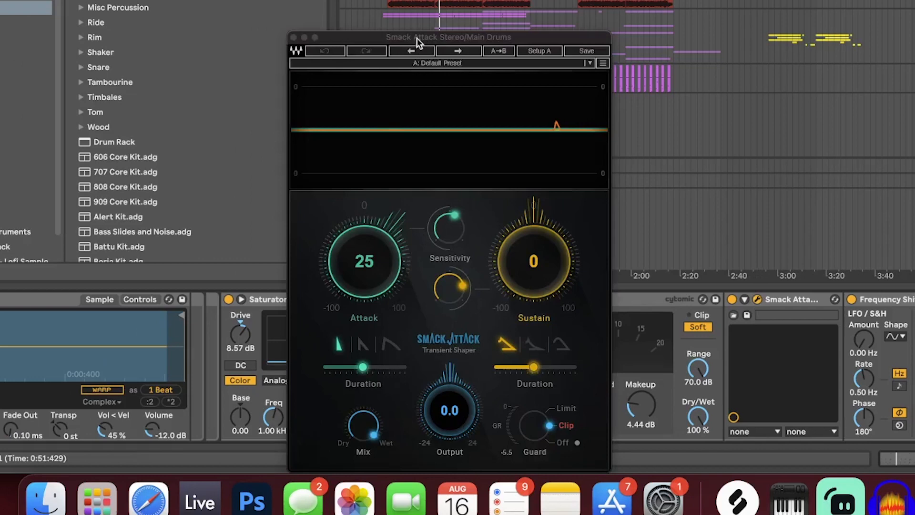
left_click_drag(417, 38, 417, 0)
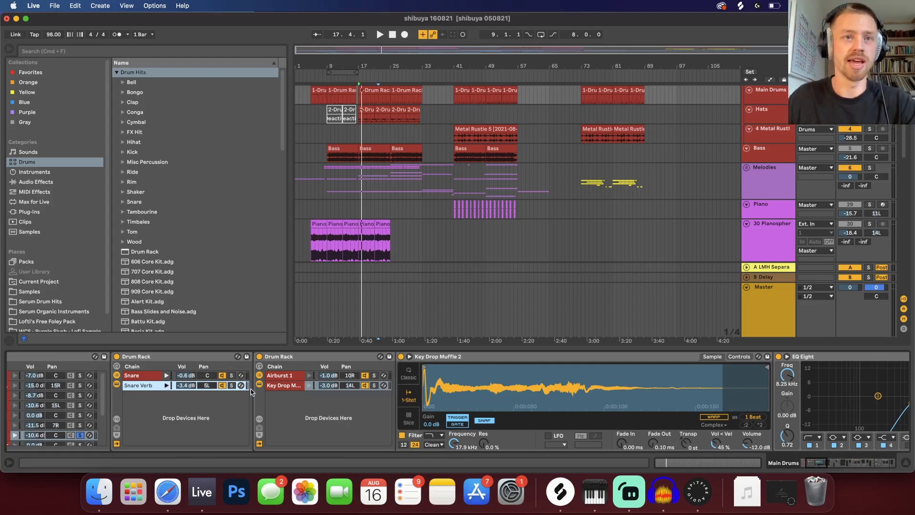
Play the snare with only its Snare Verb chain active and compare the Airburst 1 and Key Drop Muffle 2 layers
key("space")
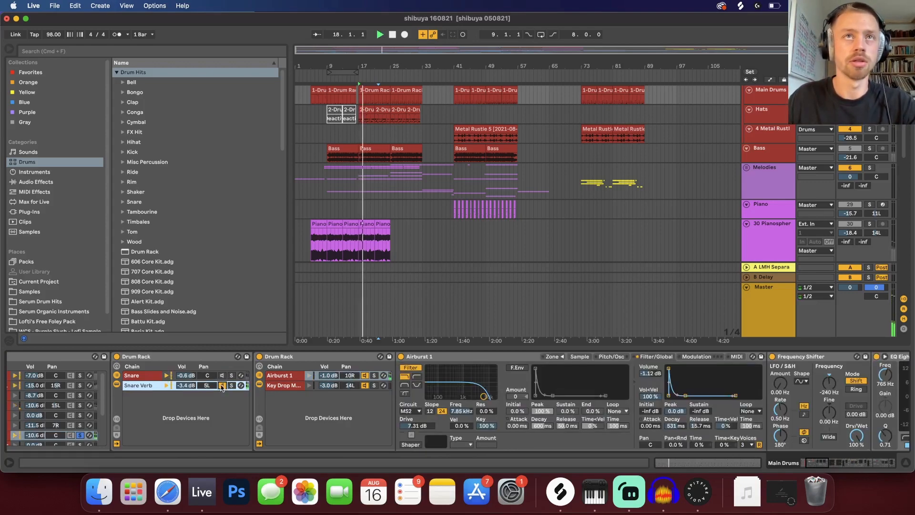
left_click(289, 377)
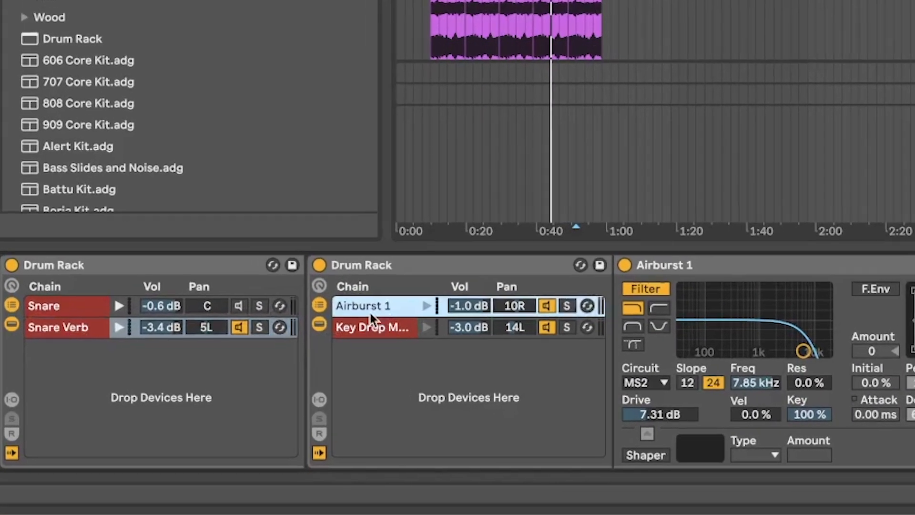
key("space")
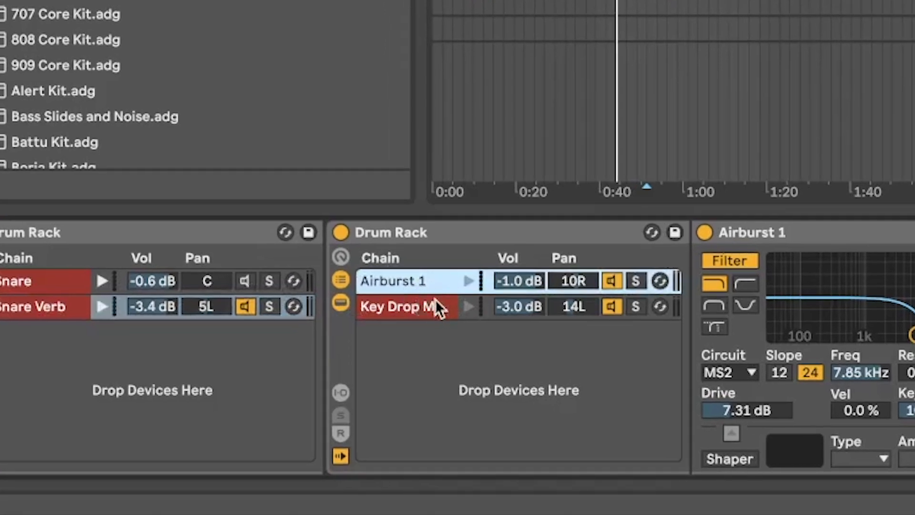
left_click(425, 305)
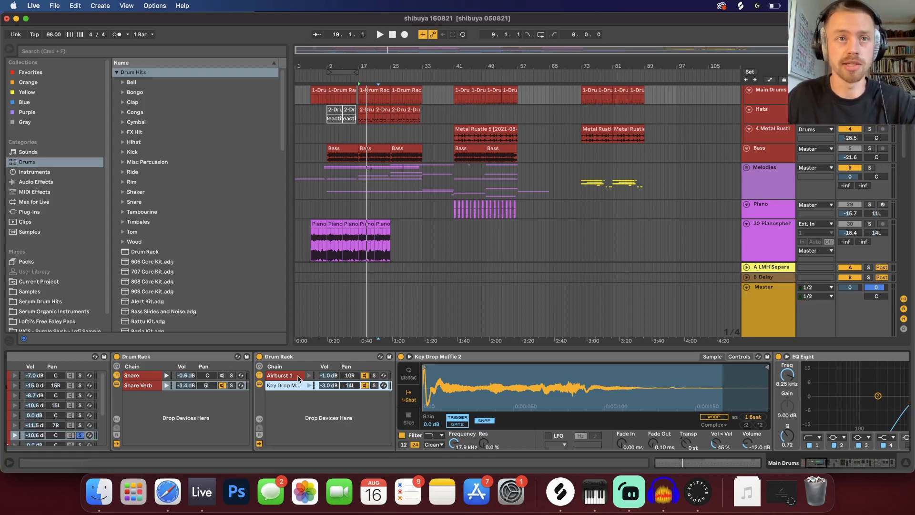
Audition the Airburst 1 layer, look over its device chain, and play the snare again
left_click(297, 377)
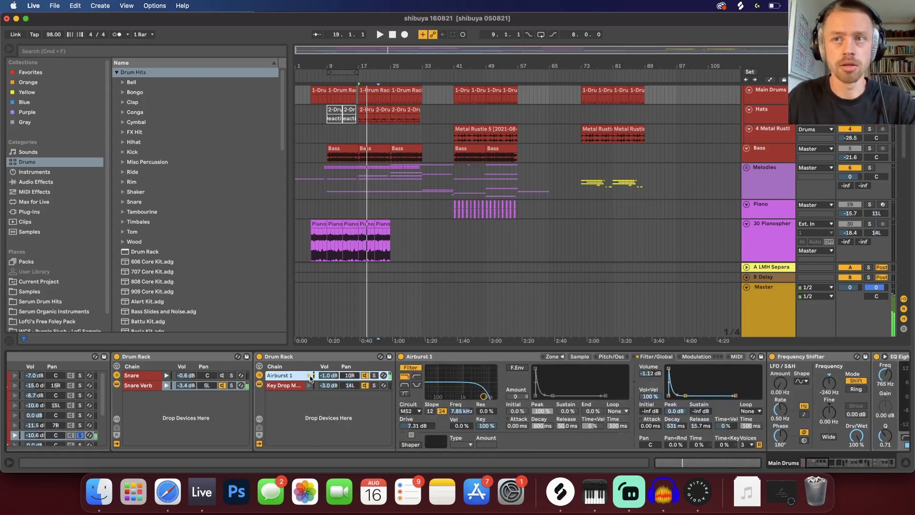
left_click_drag(820, 465, 767, 460)
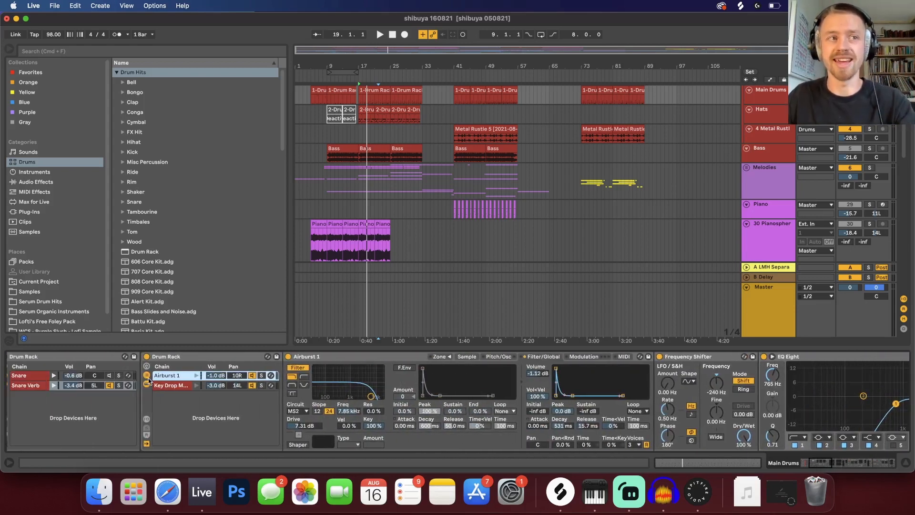
left_click(66, 376)
key("space")
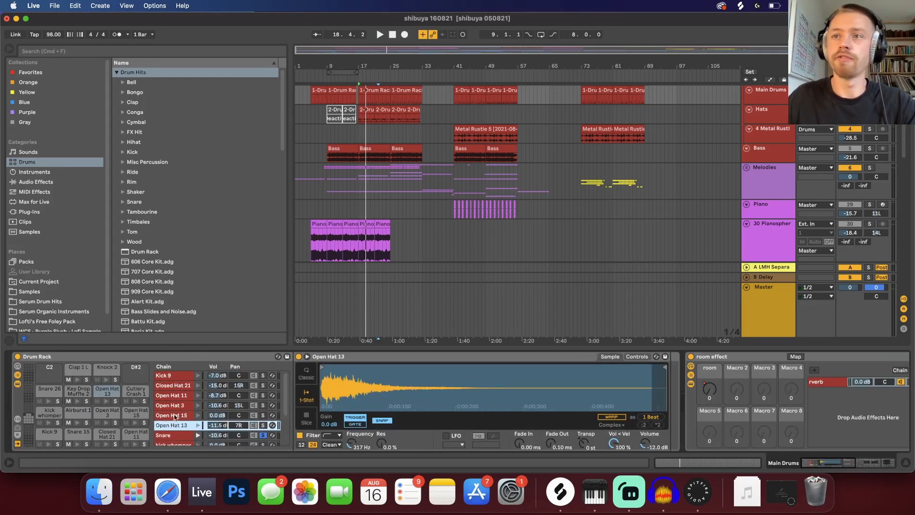
Look through the Open Hat 15, Open Hat 3, Open Hat 11 and Closed Hat 21 chains and their Velocity devices
left_click(175, 416)
left_click(175, 406)
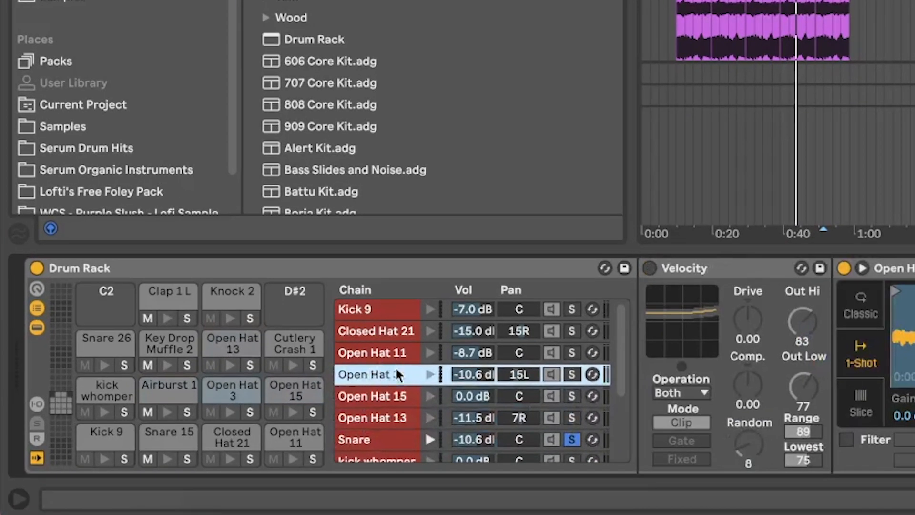
left_click(392, 353)
left_click(396, 331)
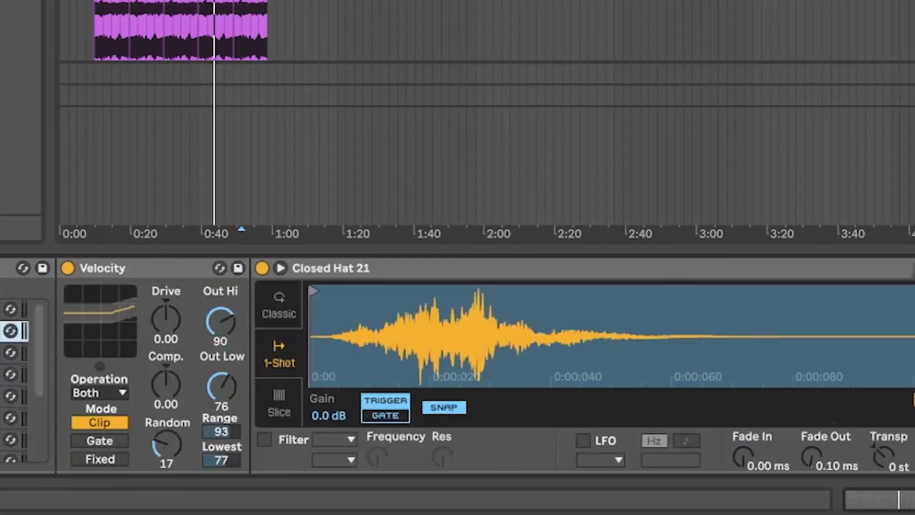
Look through the main Drum Rack's chains from Kick 9 and Closed Hat 21 to Open Hat 15 and Knock 2
left_click(4, 309)
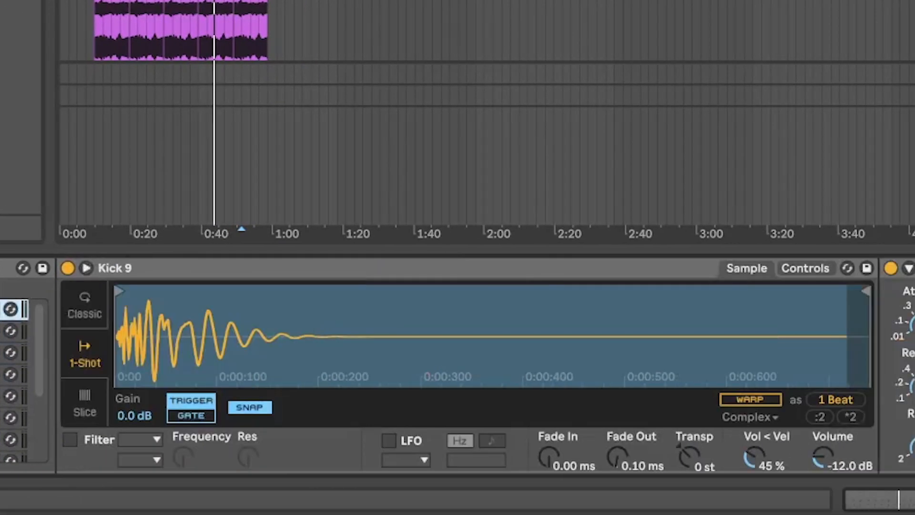
left_click(4, 331)
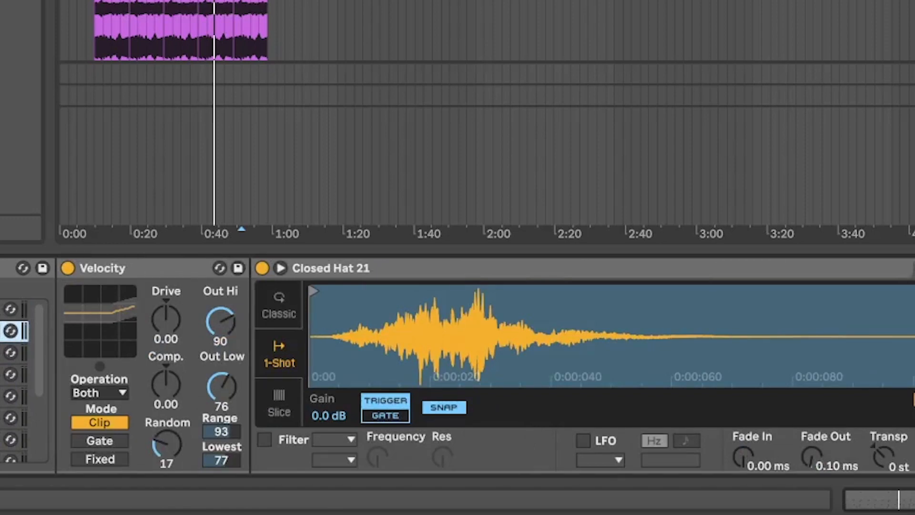
key("Down")
key("Down")
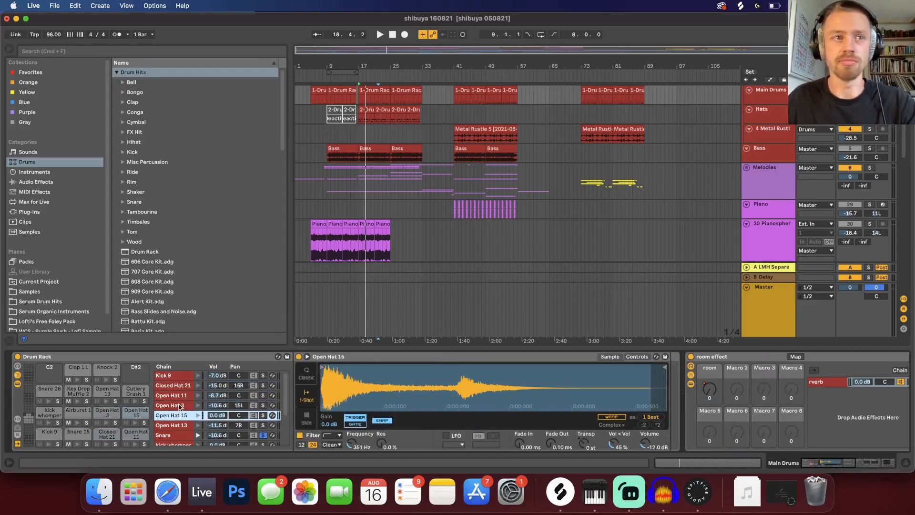
key("Down")
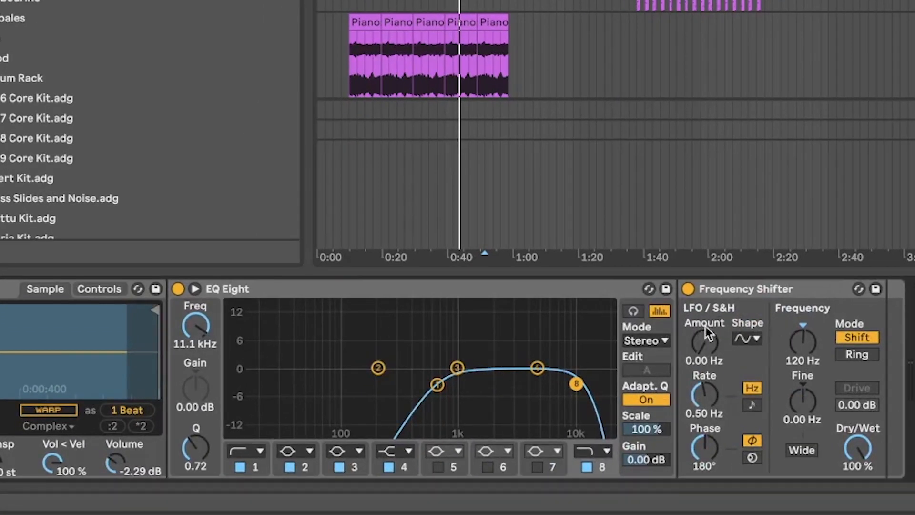
key("Down")
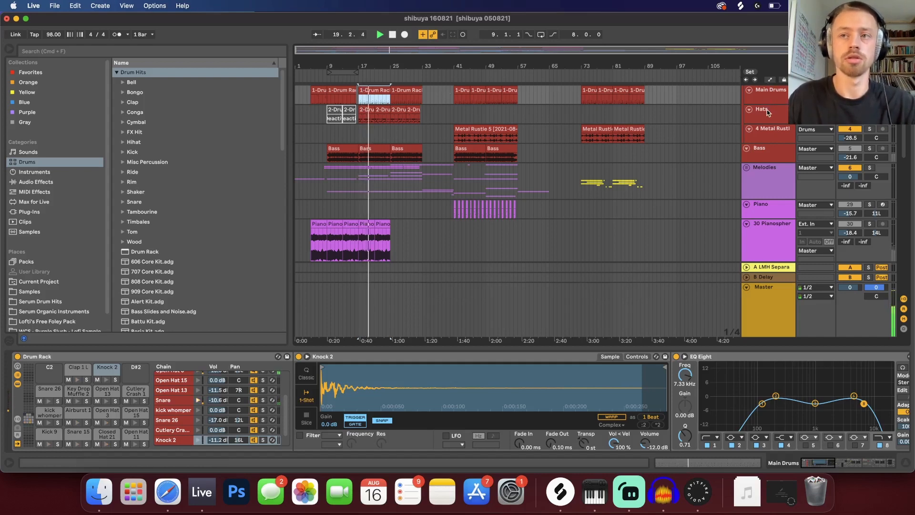
Solo the Hats track, open its MIDI clip at bar 17, and look at the notes and groove options such as NY Cut 1
scroll(768, 112, "up", 1)
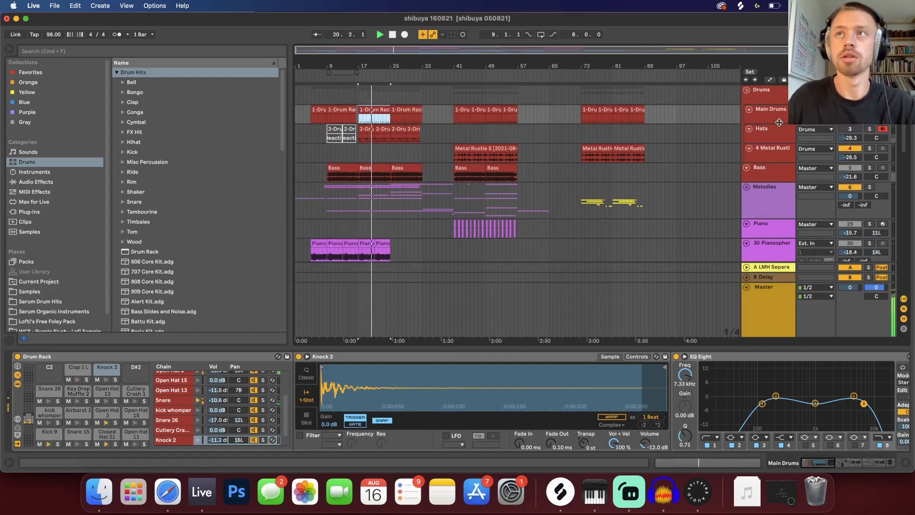
left_click(777, 131)
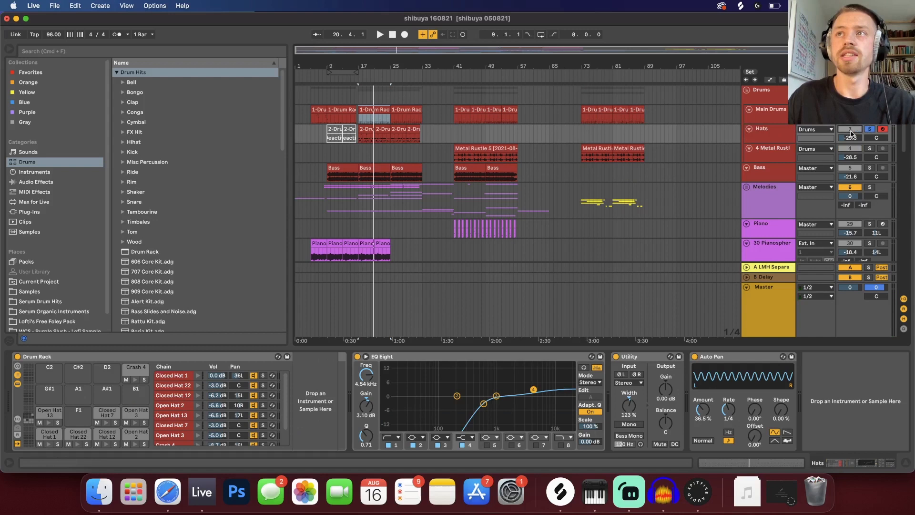
left_click(363, 129)
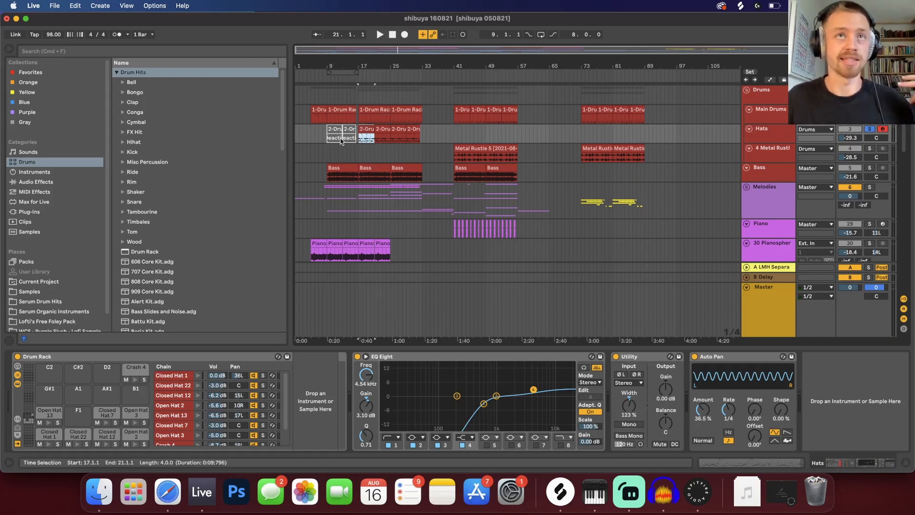
double_click(365, 130)
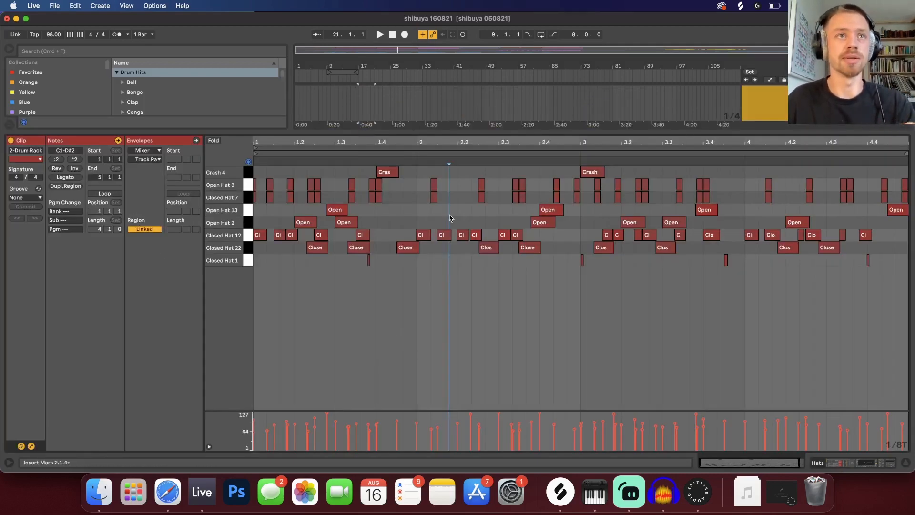
left_click(38, 199)
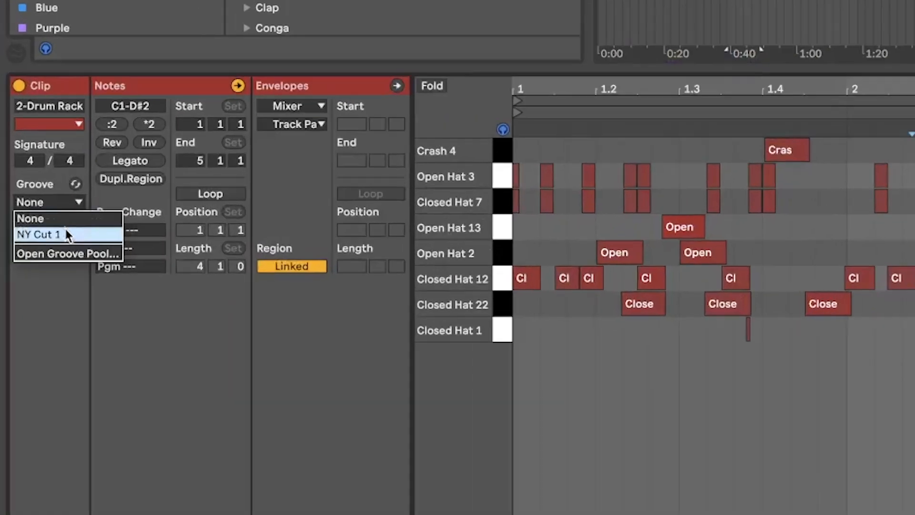
left_click(5, 265)
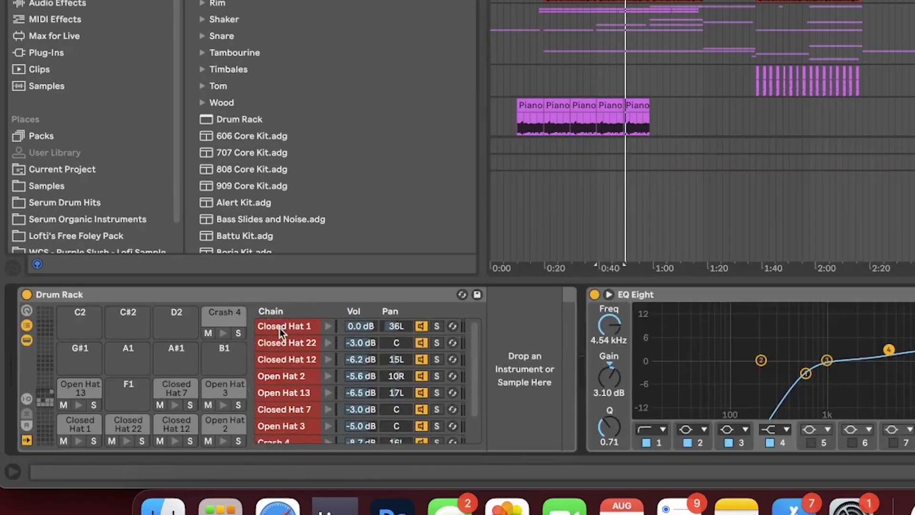
Look through the Hats Drum Rack's Closed Hat 1, Closed Hat 22, Closed Hat 12 and Open Hat 2 chains and the remaining chain list
left_click(170, 375)
left_click(168, 385)
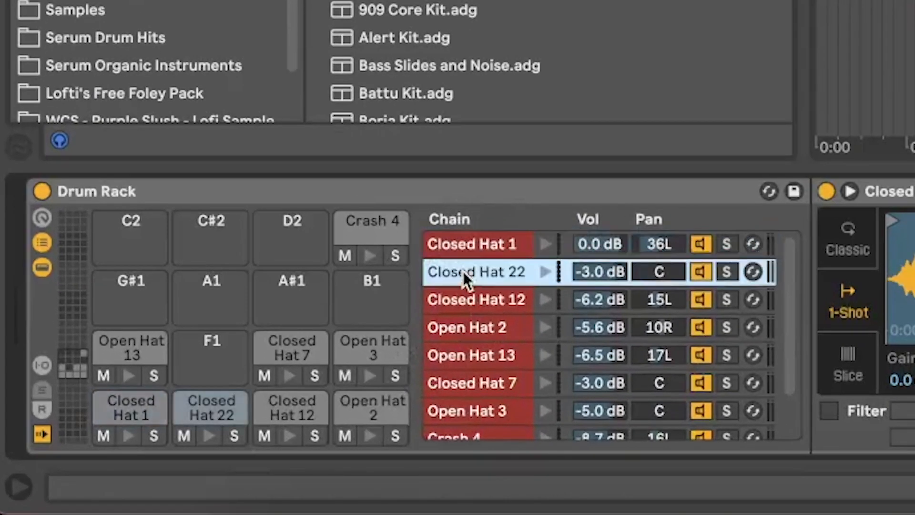
left_click(169, 395)
left_click(472, 327)
scroll(479, 334, "down", 2)
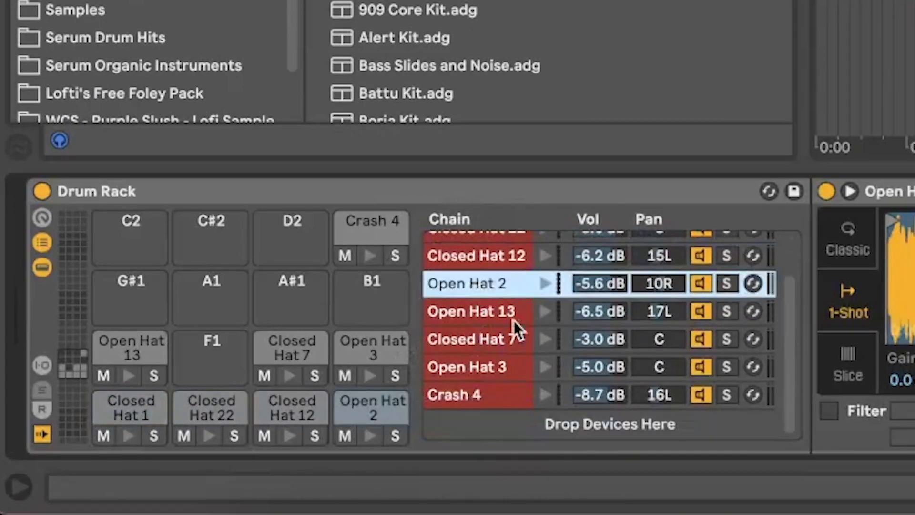
scroll(518, 329, "up", 1)
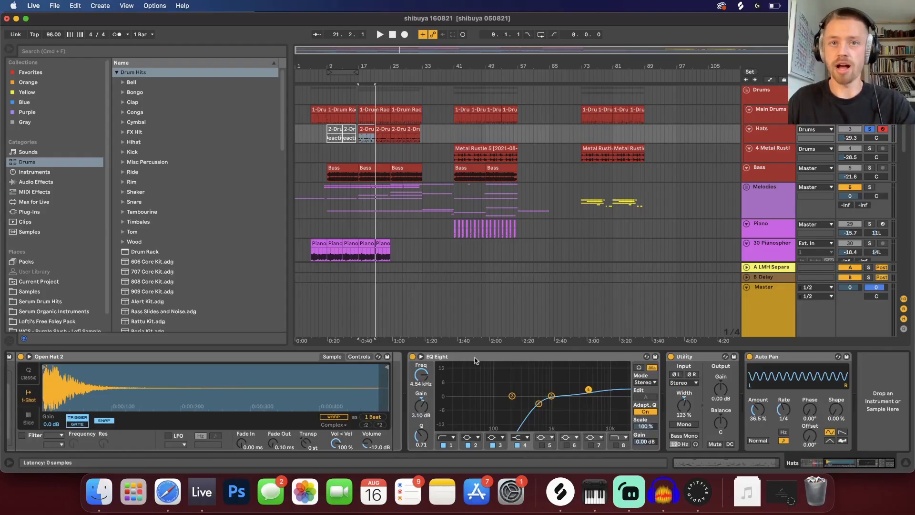
Show the Hats track's Utility and Auto Pan devices and play the hats with Auto Pan bypassed and re-enabled for comparison
left_click(476, 358)
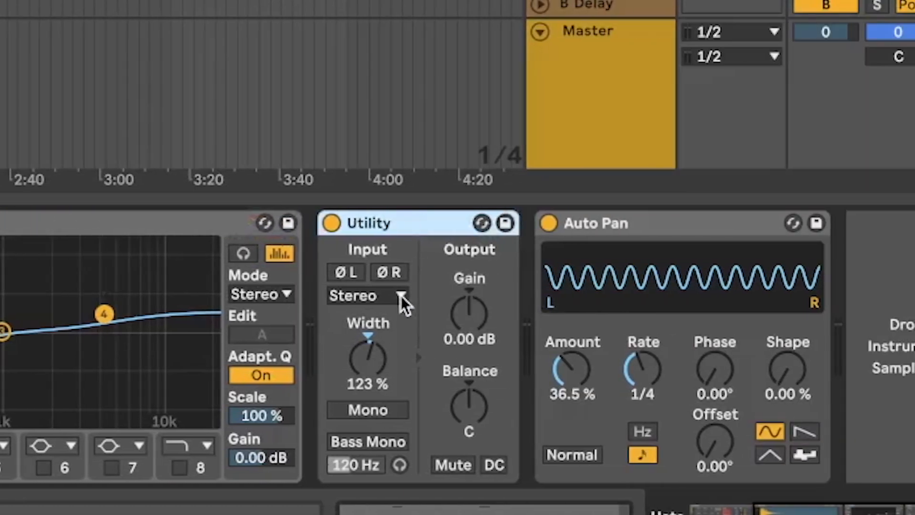
left_click(660, 227)
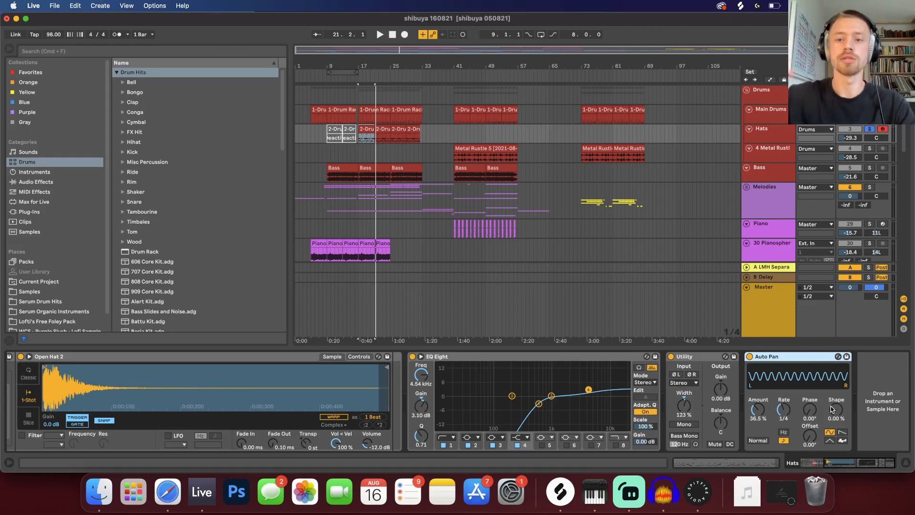
left_click(549, 223)
key("space")
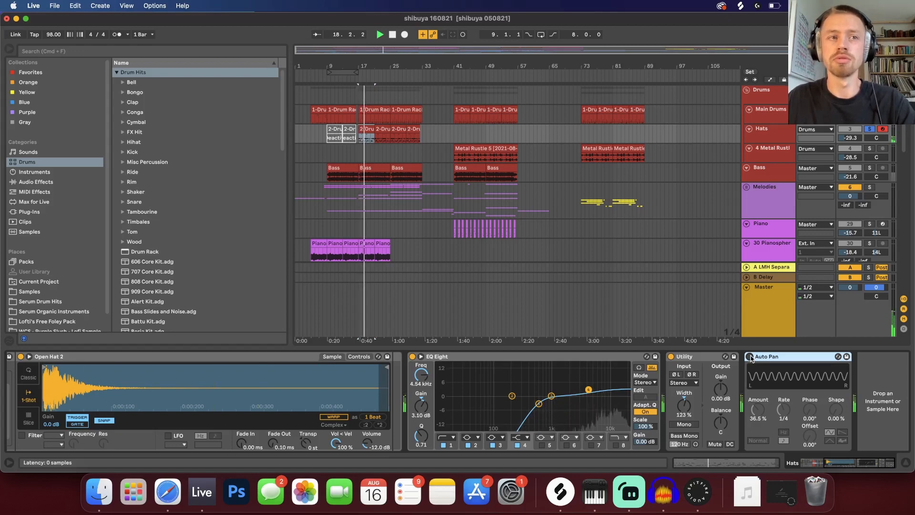
left_click(751, 359)
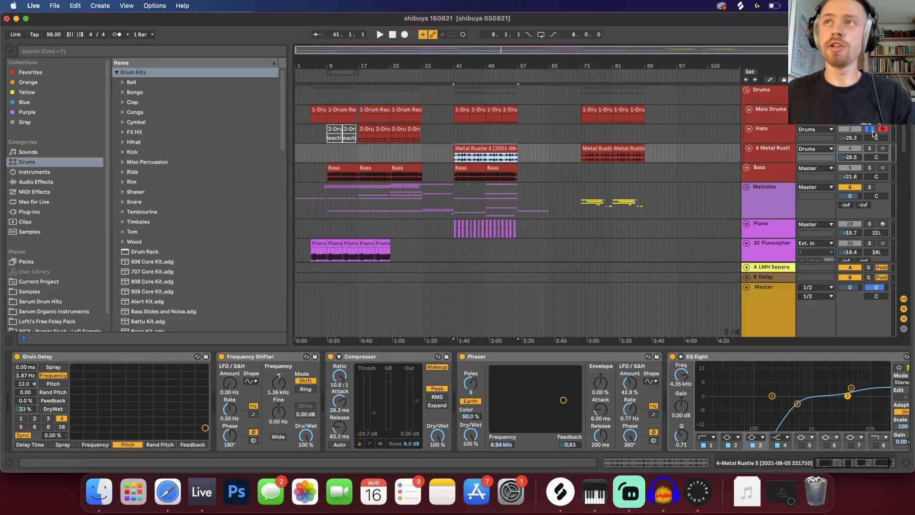
Solo the Metal Rustle track instead of Hats and select its clip at bar 41
left_click(873, 129)
left_click(850, 156)
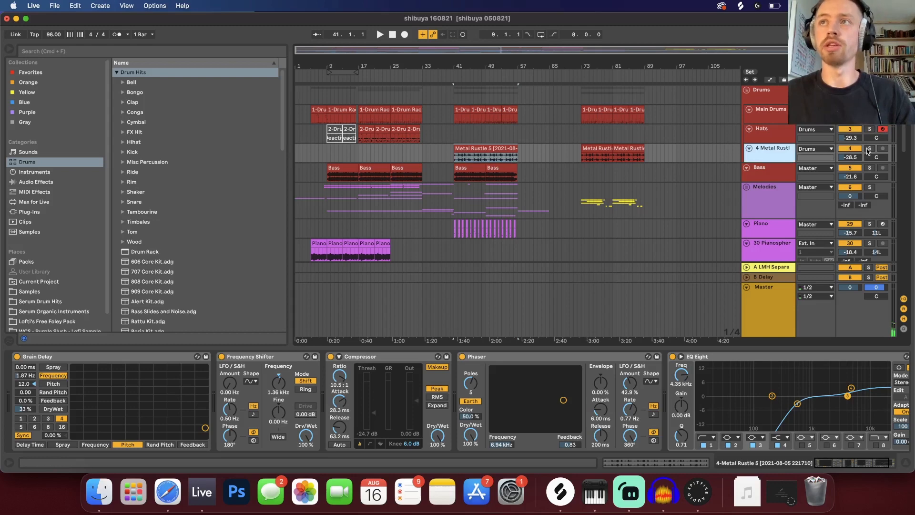
left_click(869, 149)
left_click(497, 148)
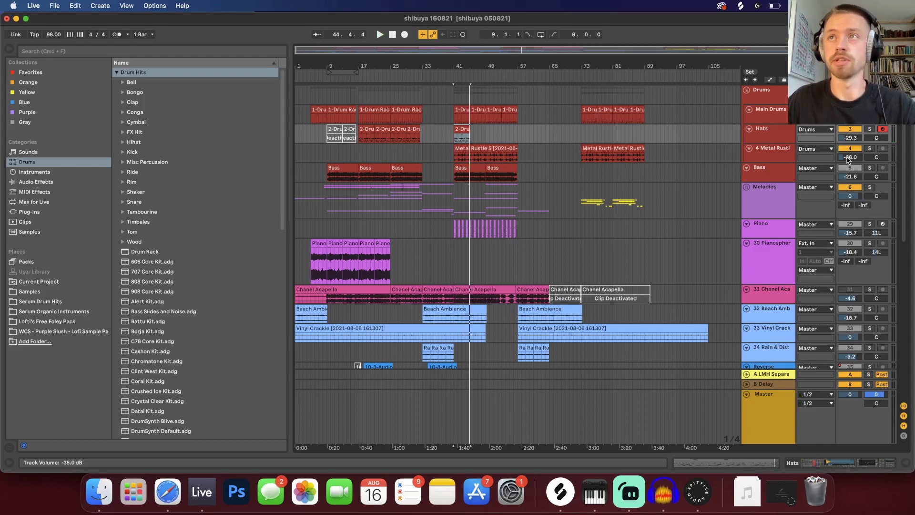
Look over the arrangement's tracks and audition the soloed Bass track from the clip at bar 9
left_click(406, 168)
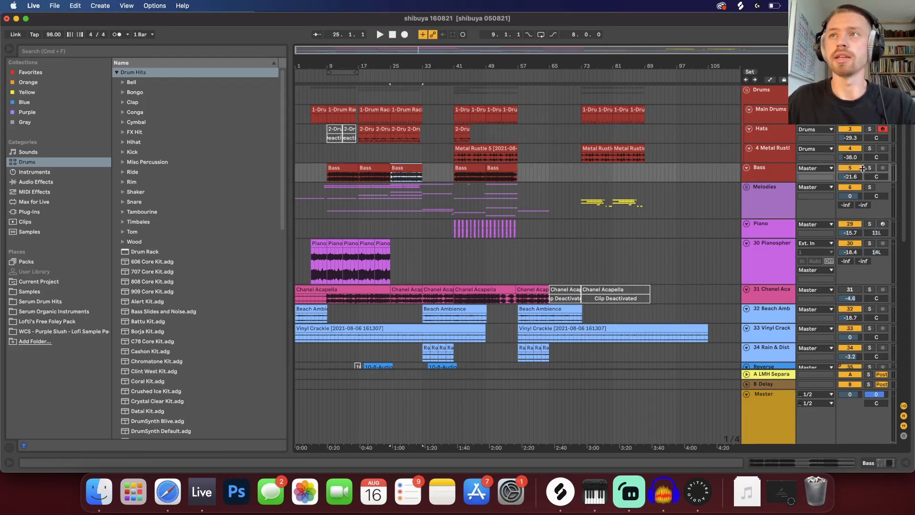
scroll(524, 276, "down", 10)
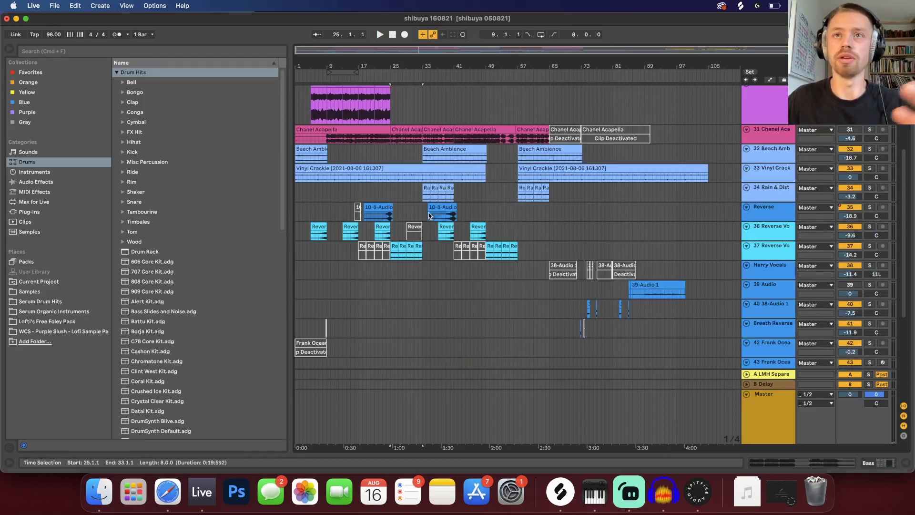
scroll(424, 230, "down", 5)
scroll(424, 230, "up", 15)
left_click(338, 164)
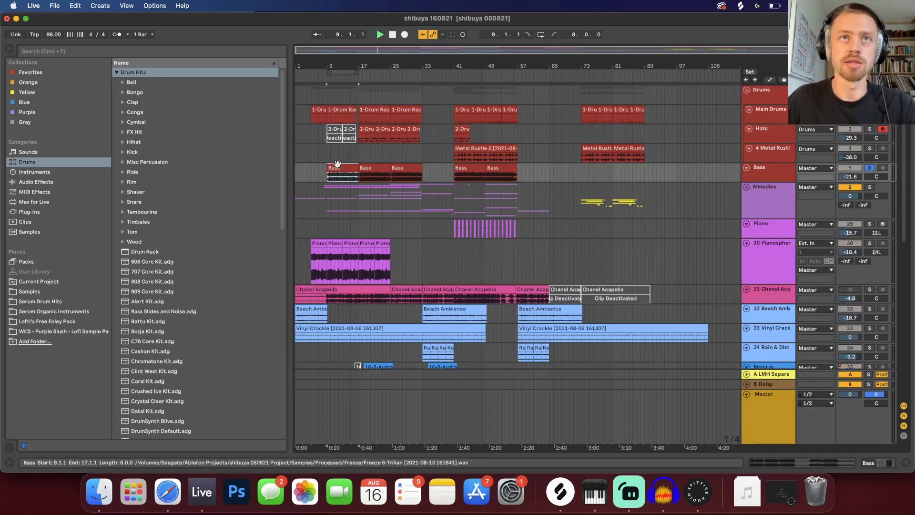
key("space")
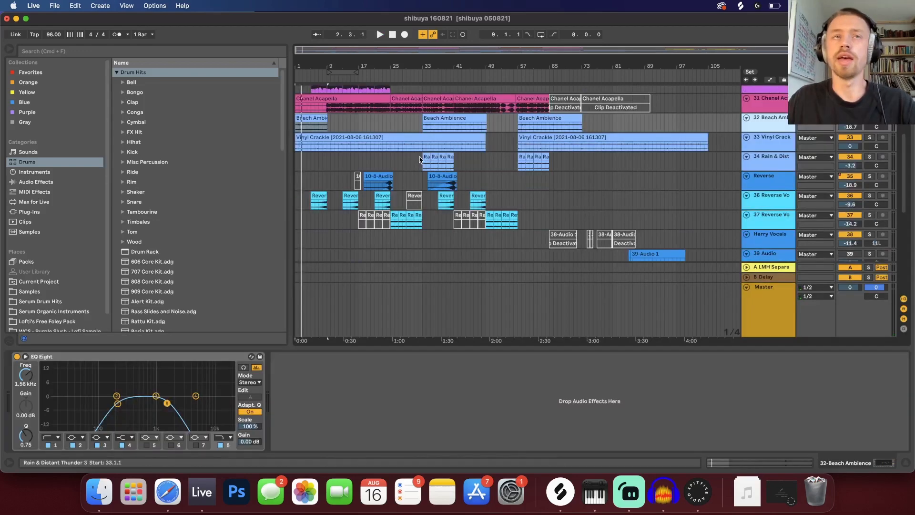
Compare the first two Beach Ambience clips and solo their track with the opening clip selected
scroll(423, 159, "up", 3)
left_click(309, 169)
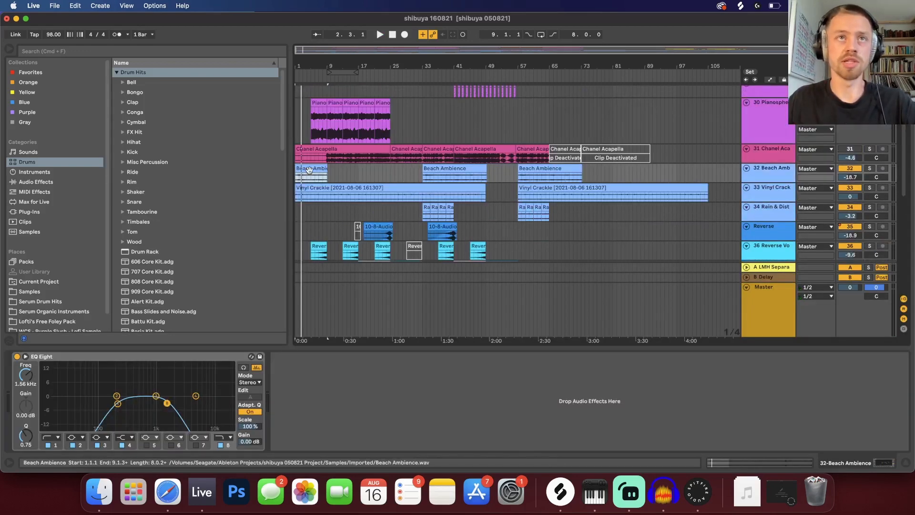
left_click(448, 168)
left_click(315, 170)
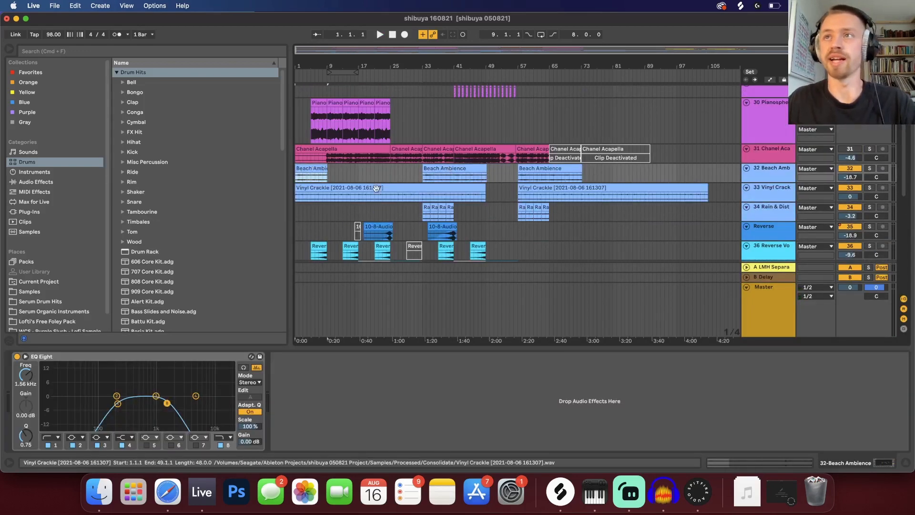
left_click(869, 170)
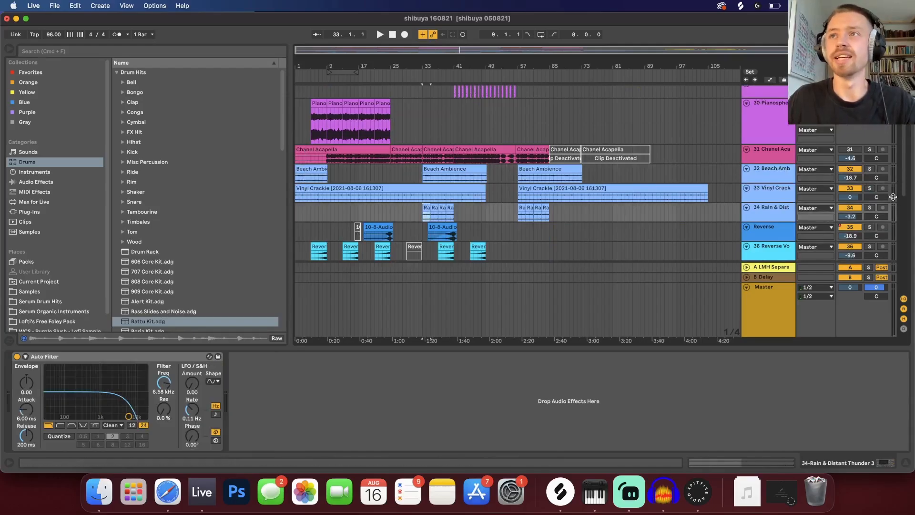
Look over the Rain & Distant Thunder and Reverse tracks and the effect and vocal tracks below them
scroll(457, 210, "down", 2)
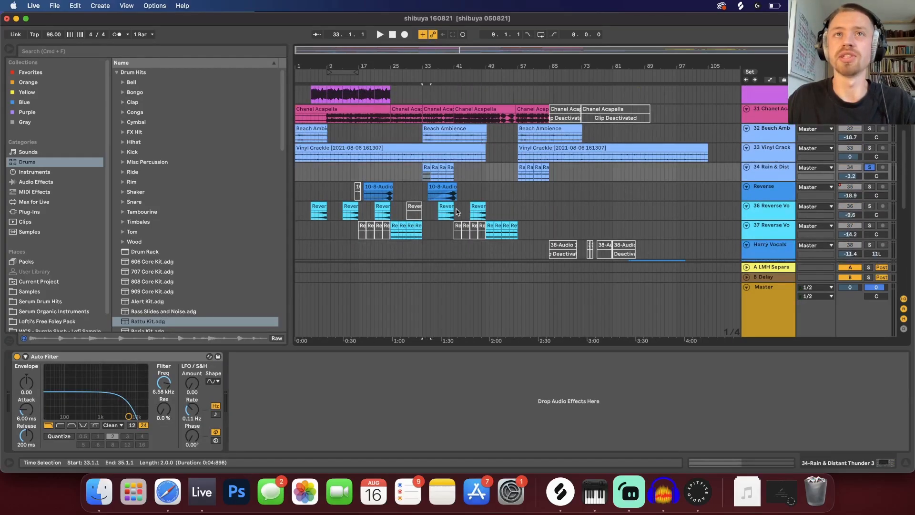
scroll(454, 210, "up", 2)
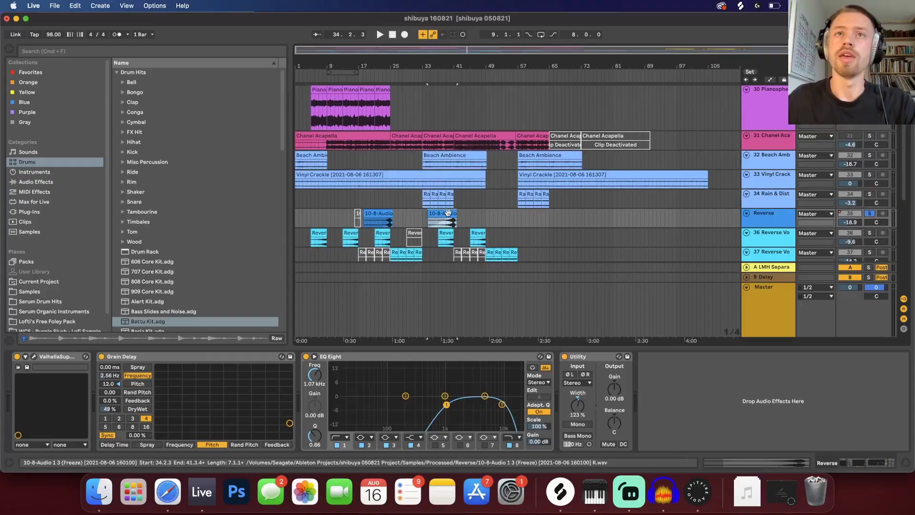
scroll(447, 223, "down", 3)
scroll(448, 223, "down", 2)
scroll(444, 197, "up", 4)
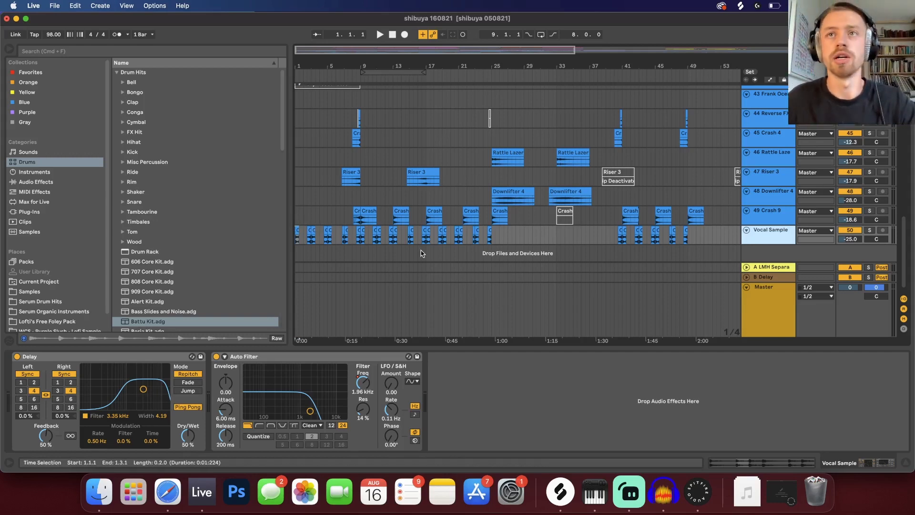
Show the automation lanes and play the Vocal Sample track in solo from the start of the arrangement
key("a")
key("s")
key("space")
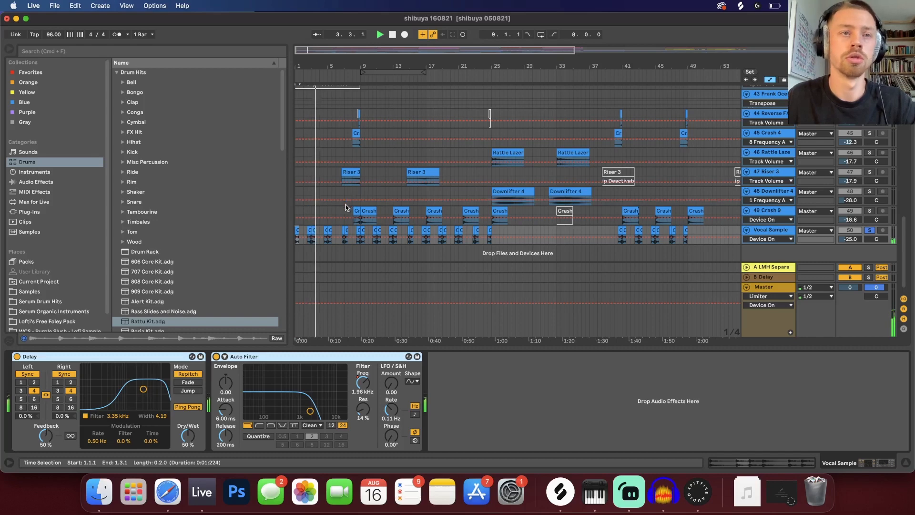
left_click(392, 35)
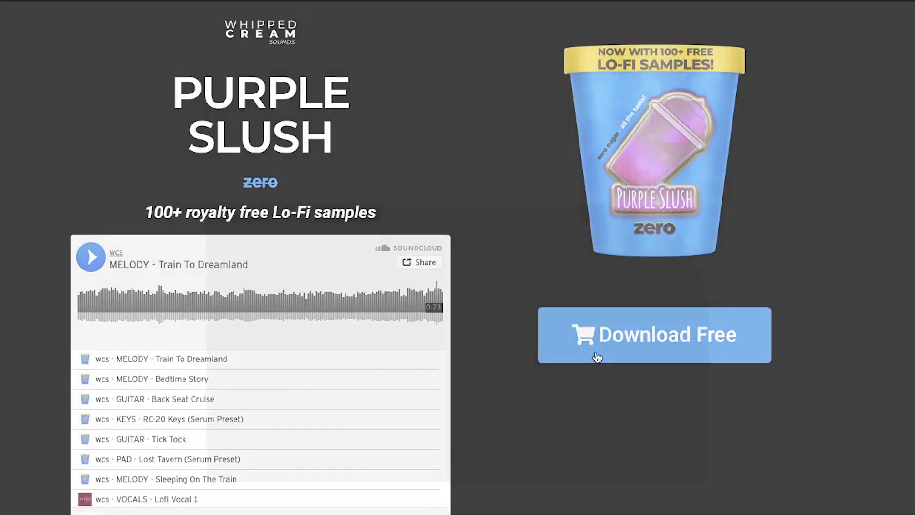
On the Whipped Cream Sounds website, open the Purple Slush Zero free download form and look over the full Purple Slush pack's contents
left_click(594, 358)
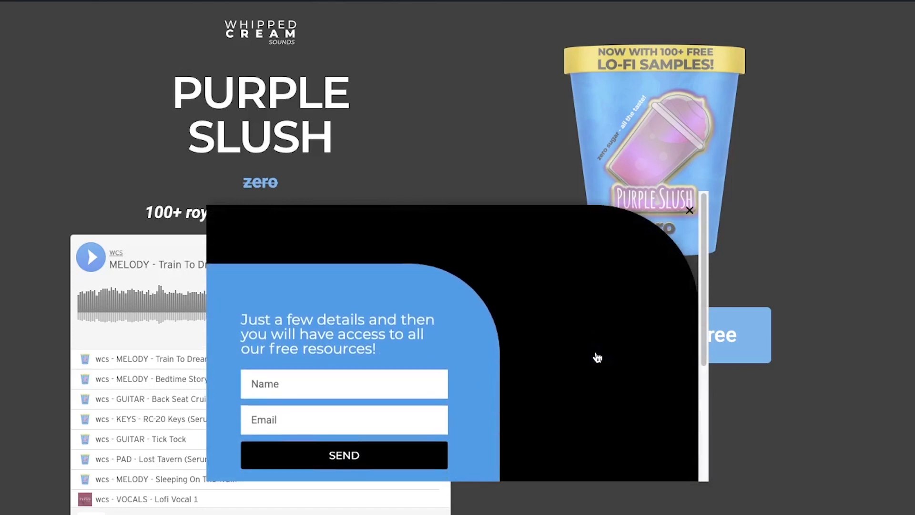
scroll(485, 178, "down", 15)
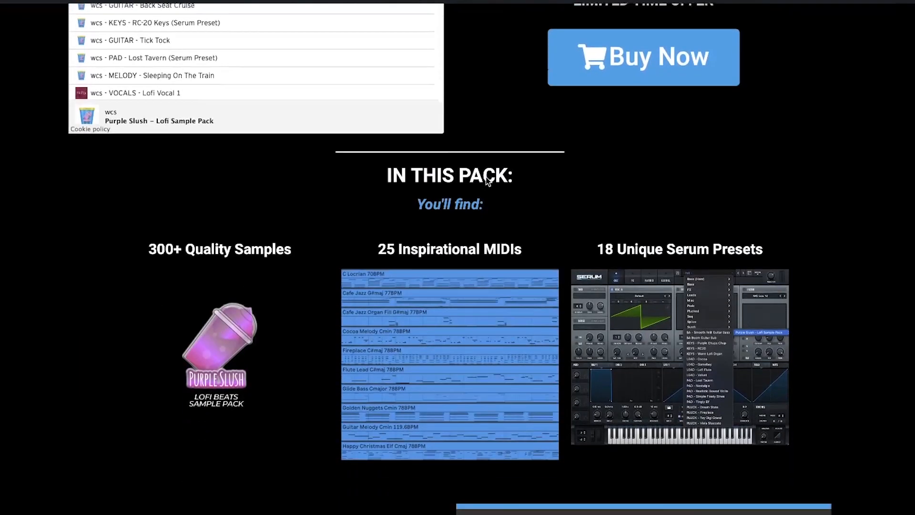
scroll(485, 176, "down", 10)
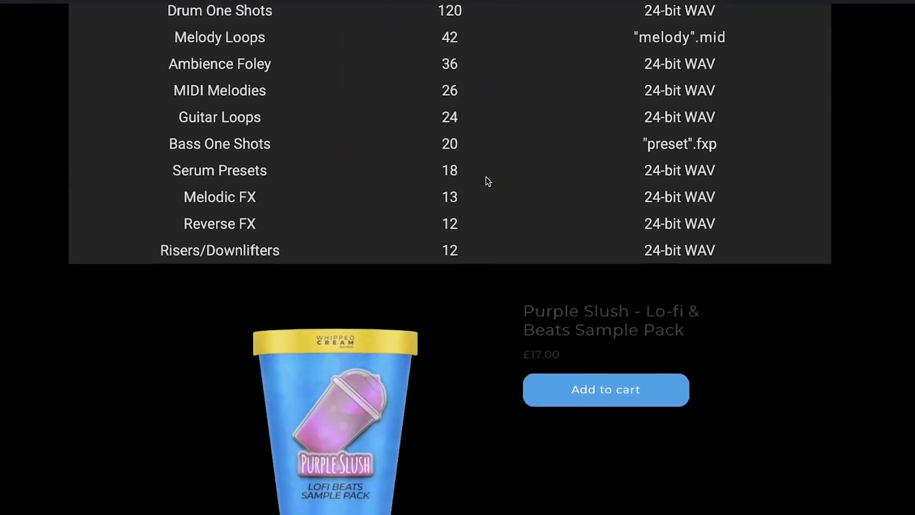
Add the Purple Slush - Lo-fi & Beats Sample Pack to the cart and proceed to buy it
left_click(572, 352)
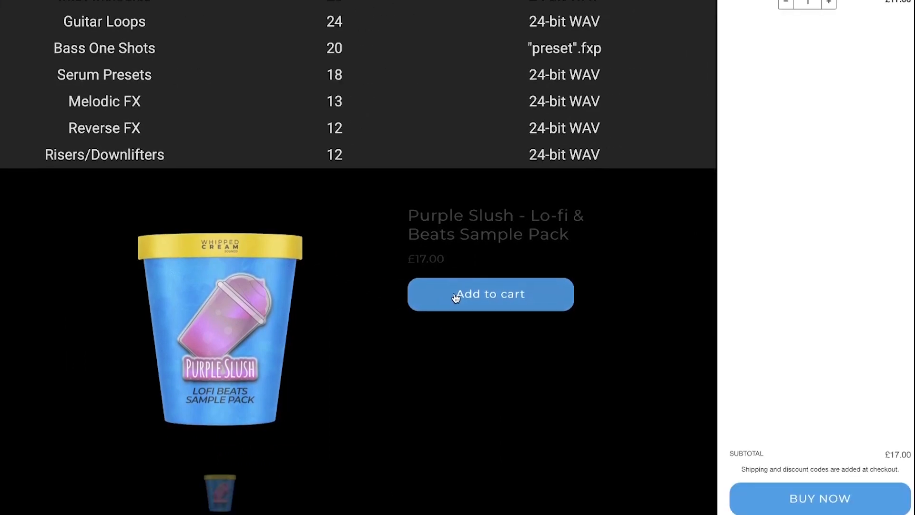
left_click(766, 499)
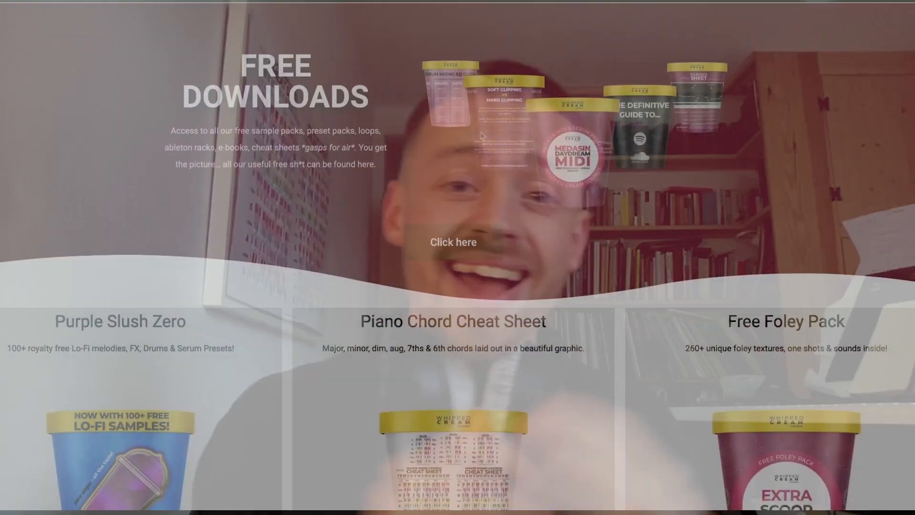
Look over the website's free downloads, including the sample packs, cheat sheets and MIDI packs
scroll(481, 136, "down", 5)
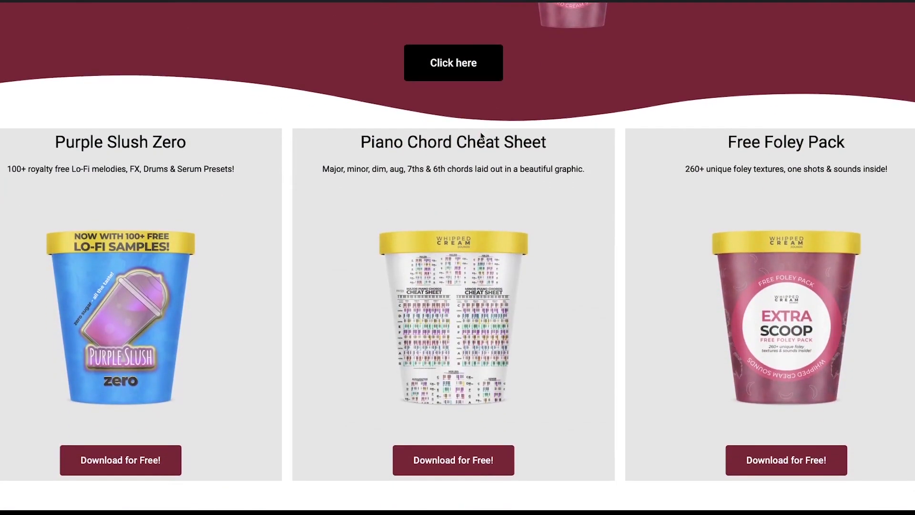
scroll(481, 136, "down", 9)
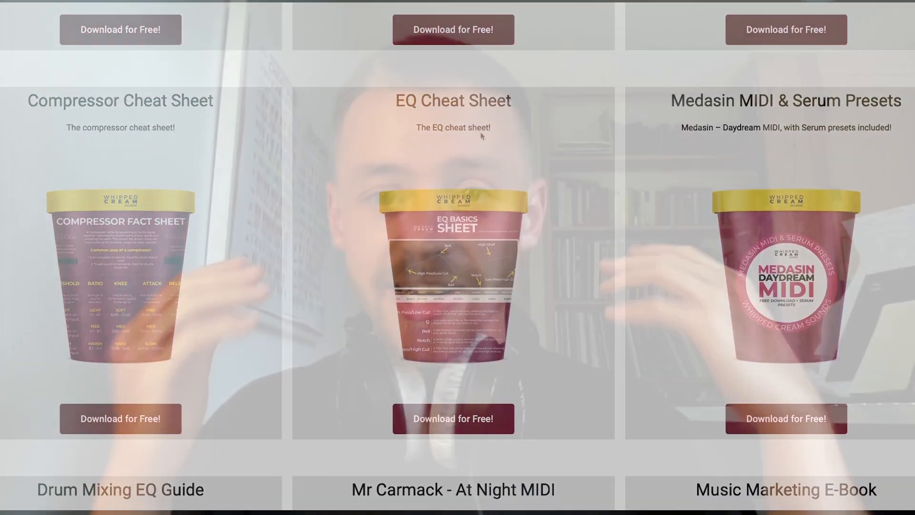